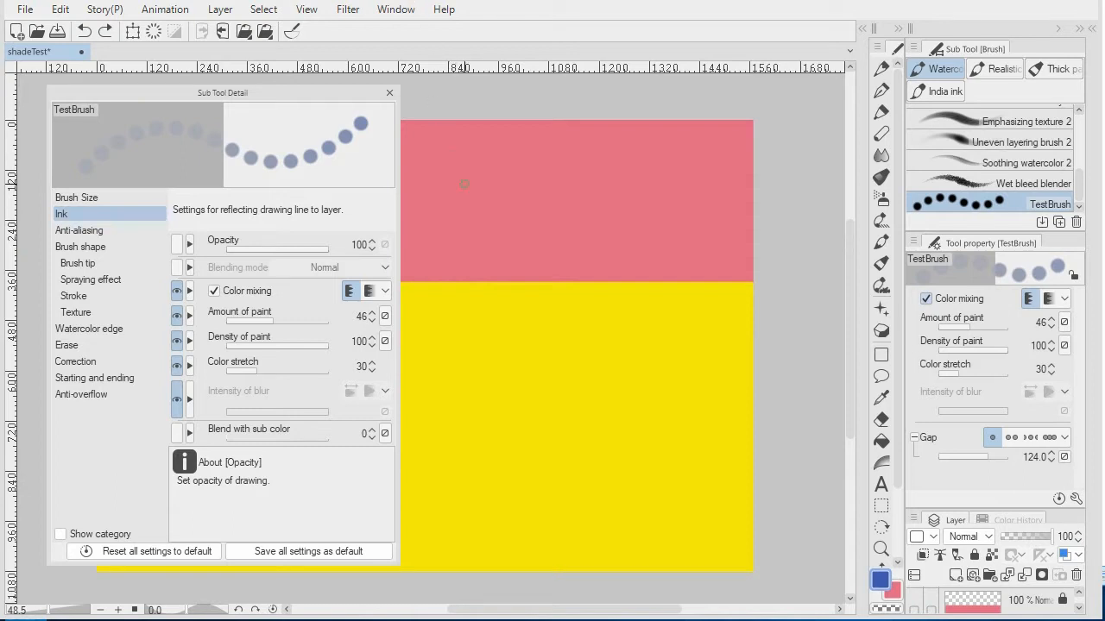
Examine TestBrush's Ink and Brush tip settings, including amount of paint, thickness and brush density.
mouse_move(262, 320)
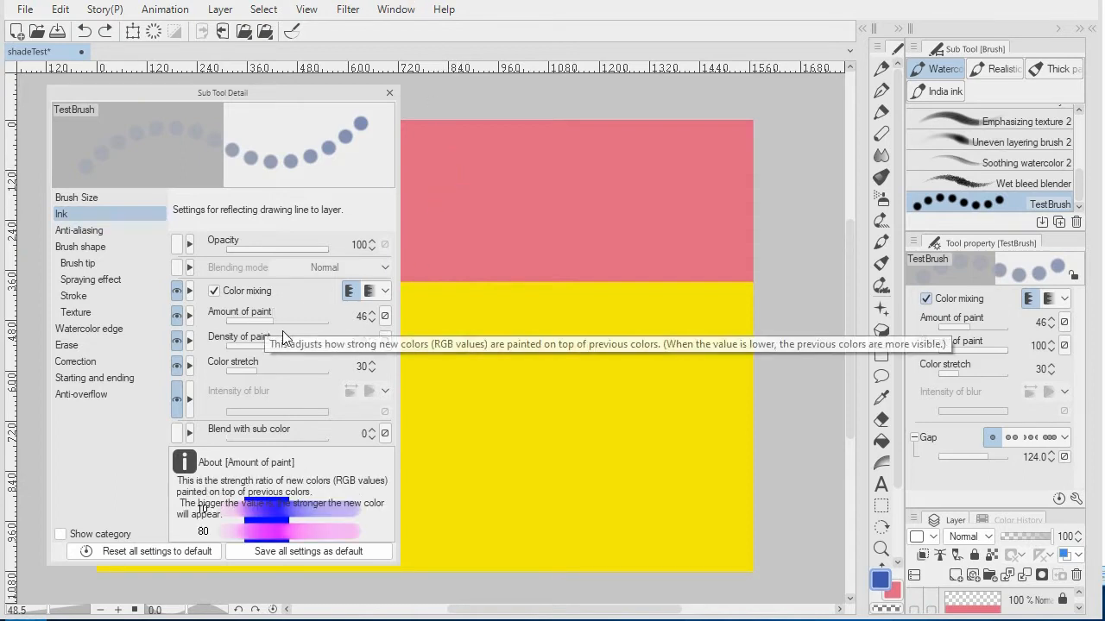
mouse_move(306, 295)
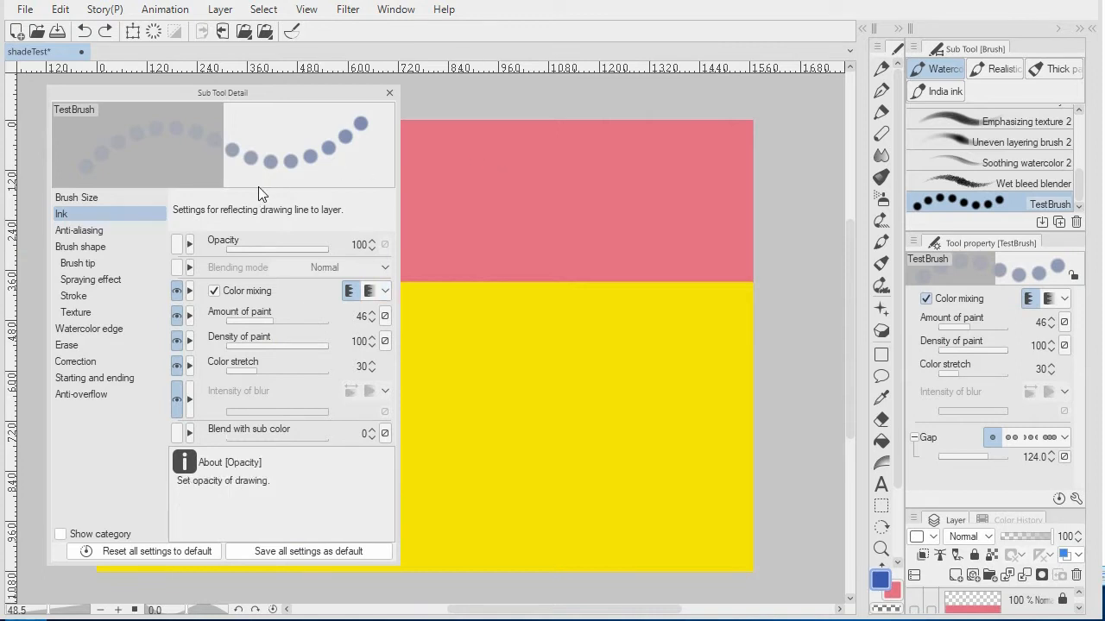
click(90, 267)
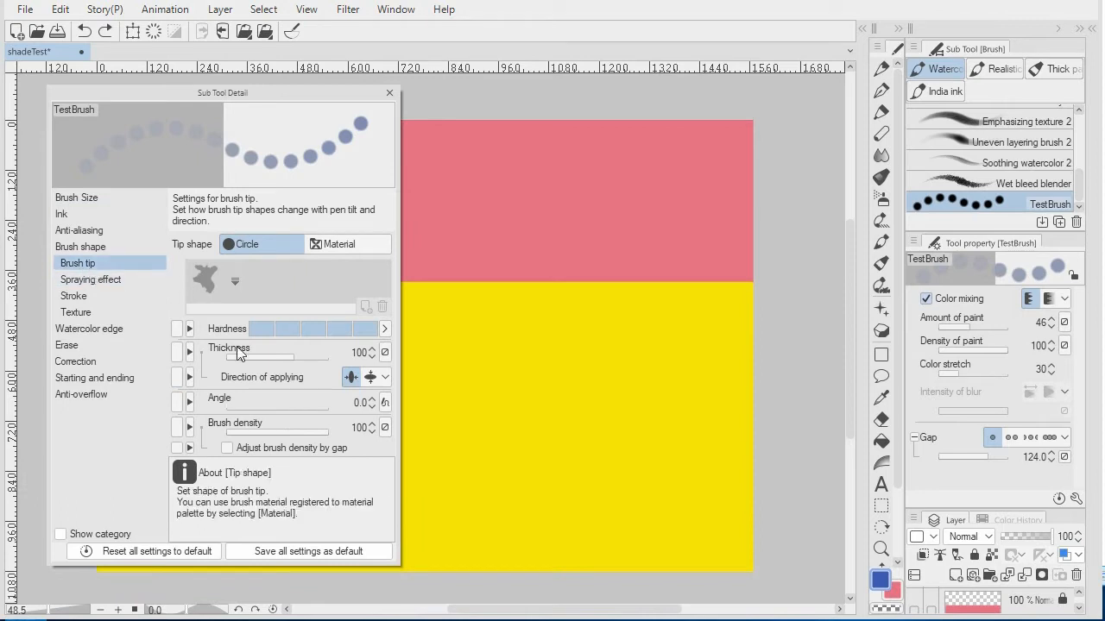
mouse_move(239, 431)
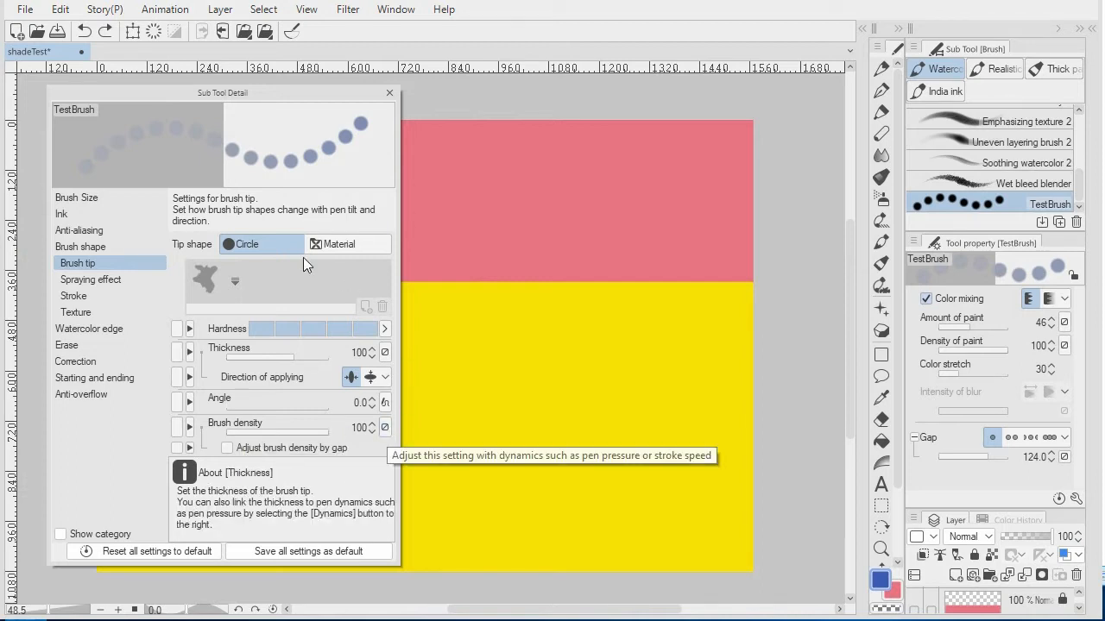
click(91, 214)
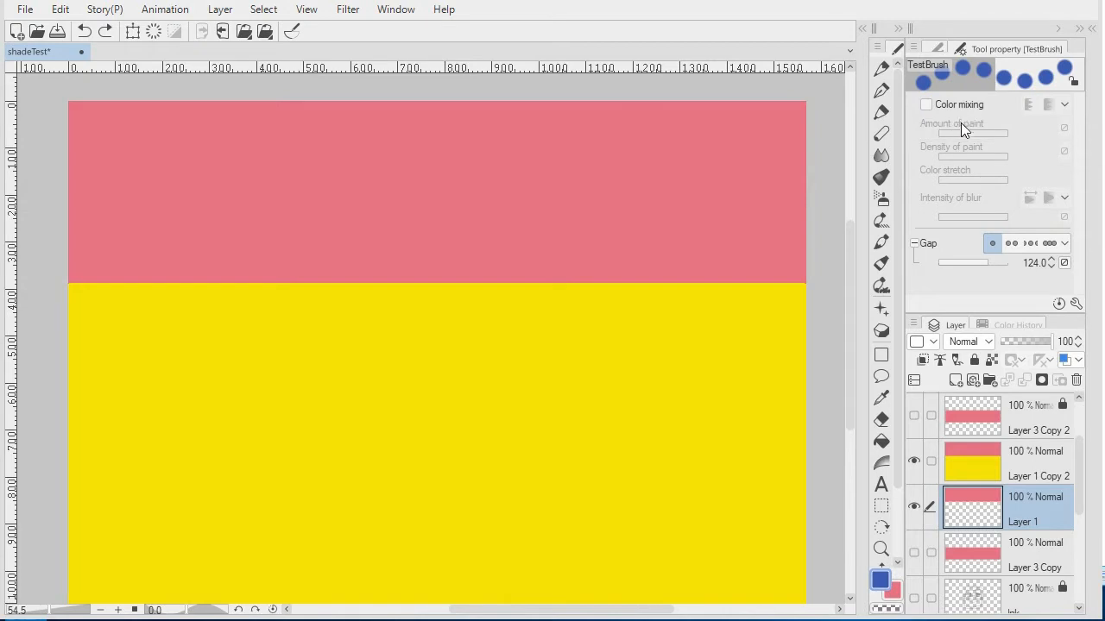
Paint a blue dotted test stroke without color mixing across the pink and yellow areas of Layer 1 Copy 2, and undo it.
click(1010, 464)
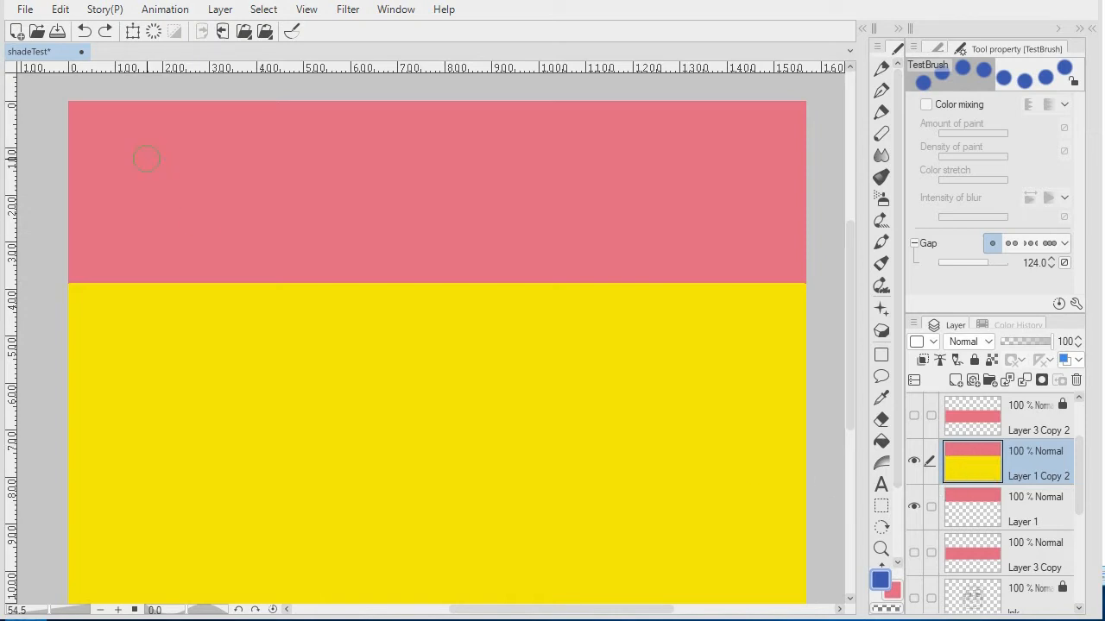
mouse_move(140, 143)
mouse_down()
mouse_move(142, 318)
mouse_move(167, 401)
mouse_move(251, 476)
mouse_move(359, 506)
mouse_move(543, 517)
mouse_move(664, 457)
mouse_up()
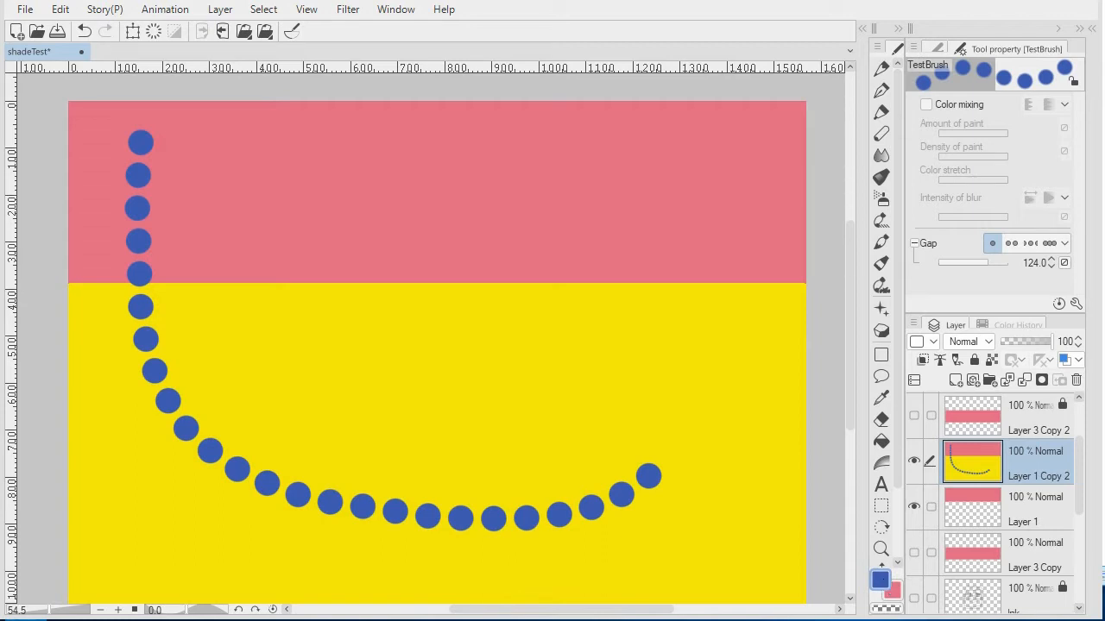
key(ctrl+z)
key(ctrl+z)
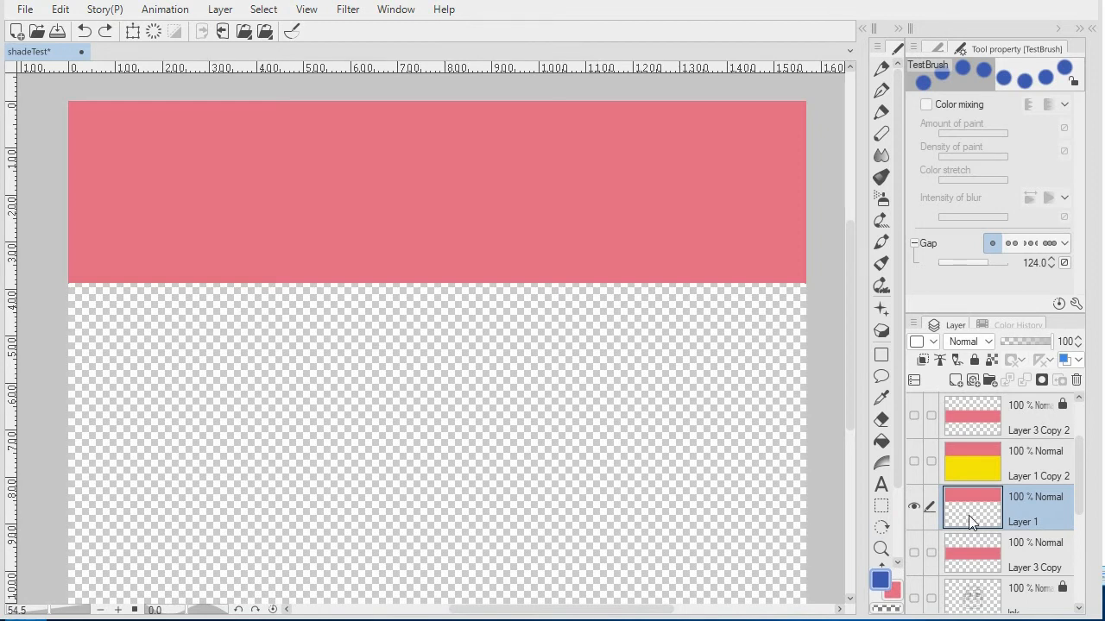
Try the same stroke without color mixing across the pink and transparent areas of Layer 1, and undo it.
mouse_move(168, 153)
mouse_down()
mouse_move(157, 322)
mouse_move(187, 447)
mouse_move(278, 534)
mouse_move(462, 565)
mouse_move(640, 534)
mouse_move(696, 458)
mouse_up()
key(ctrl+z)
key(ctrl+z)
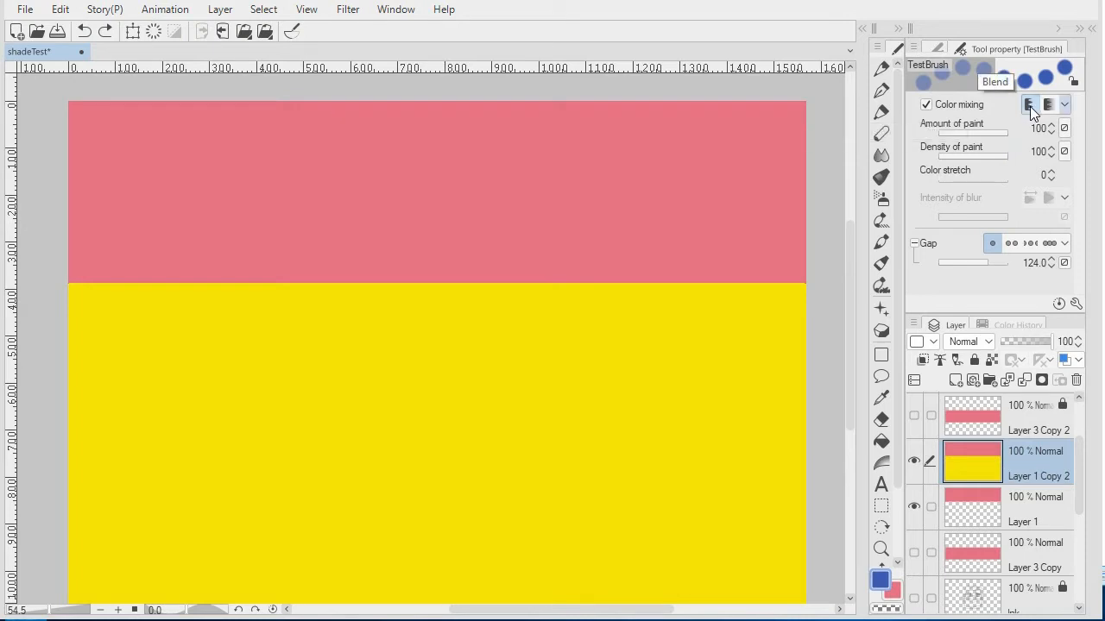
Try a curved stroke and a looping stroke on Layer 1 Copy 2 with color mixing set to Blend, undoing both.
click(123, 148)
mouse_move(123, 149)
mouse_down()
mouse_move(122, 287)
mouse_move(149, 392)
mouse_move(254, 474)
mouse_move(393, 498)
mouse_move(652, 466)
mouse_move(713, 438)
mouse_up()
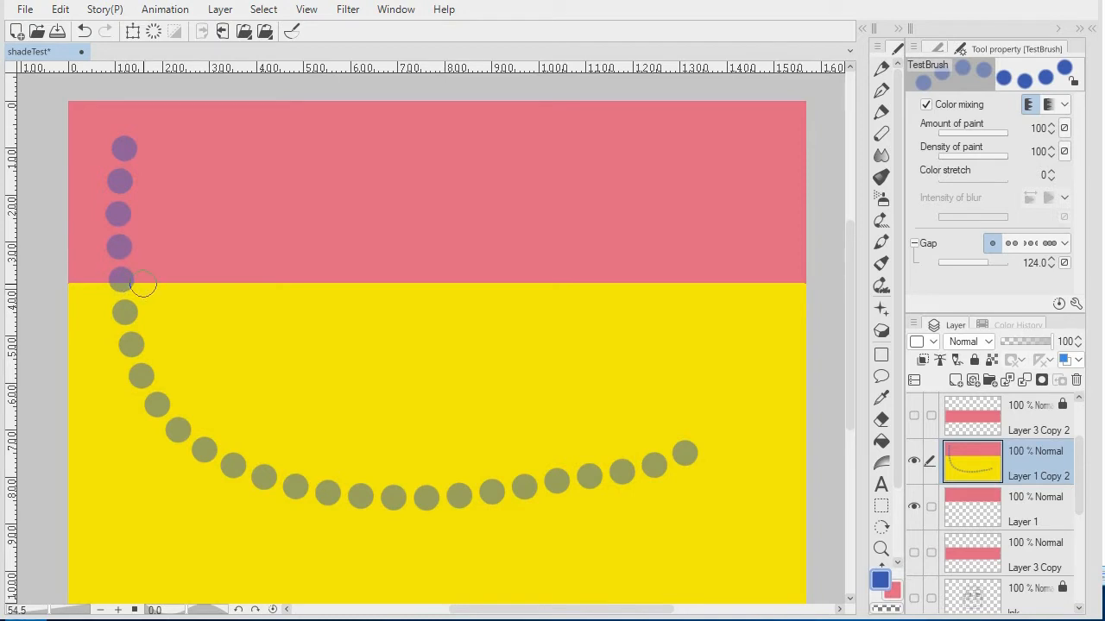
key(ctrl+z)
mouse_move(167, 164)
mouse_down()
mouse_move(160, 423)
mouse_move(284, 491)
mouse_move(551, 501)
mouse_move(679, 238)
mouse_up()
mouse_move(267, 398)
mouse_down()
mouse_move(277, 174)
mouse_move(376, 129)
mouse_move(489, 128)
mouse_move(661, 158)
mouse_move(712, 187)
mouse_move(503, 373)
mouse_move(562, 424)
mouse_up()
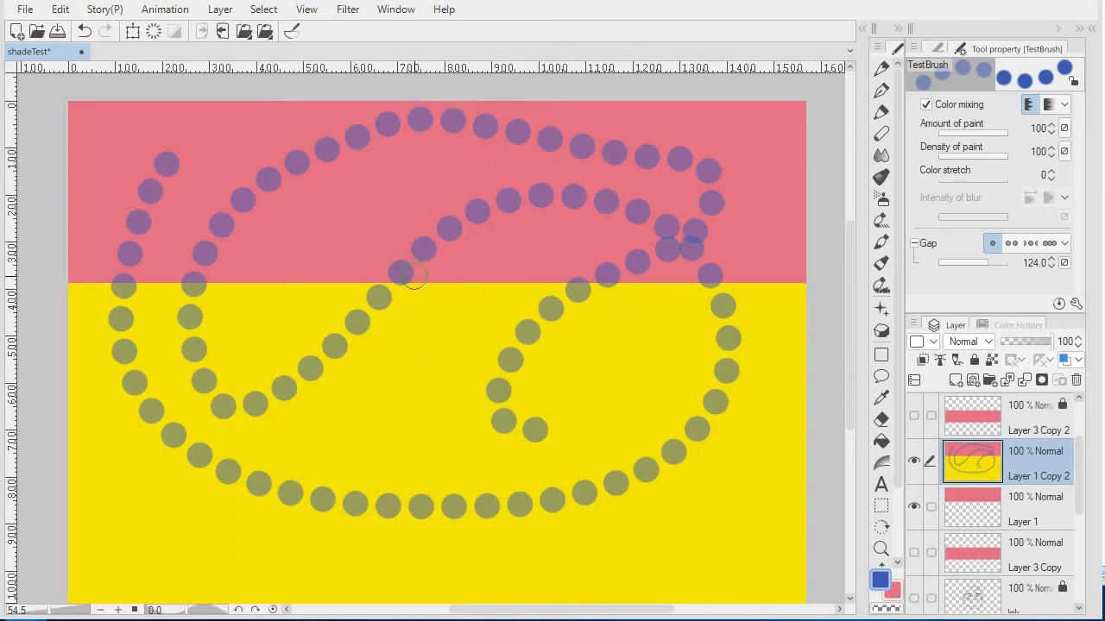
key(ctrl+z)
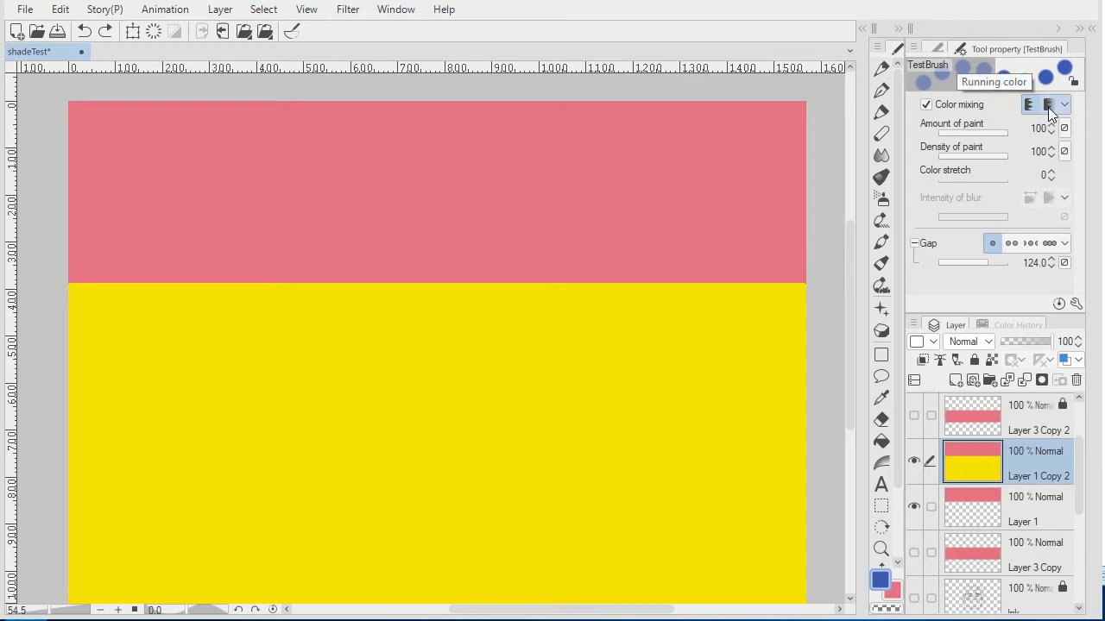
Compare a Blend stroke on Layer 1 Copy 2 with Running color strokes using fixed and Automatic intensity of blur.
mouse_move(124, 144)
mouse_down()
mouse_move(117, 267)
mouse_move(151, 407)
mouse_move(226, 480)
mouse_move(361, 511)
mouse_move(603, 502)
mouse_up()
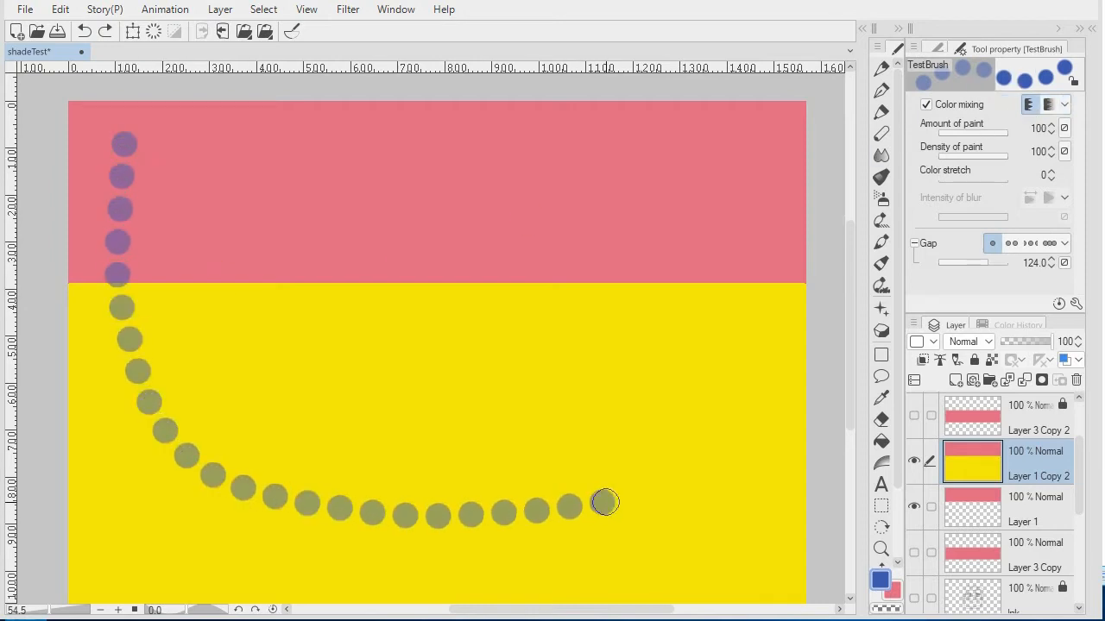
click(1048, 105)
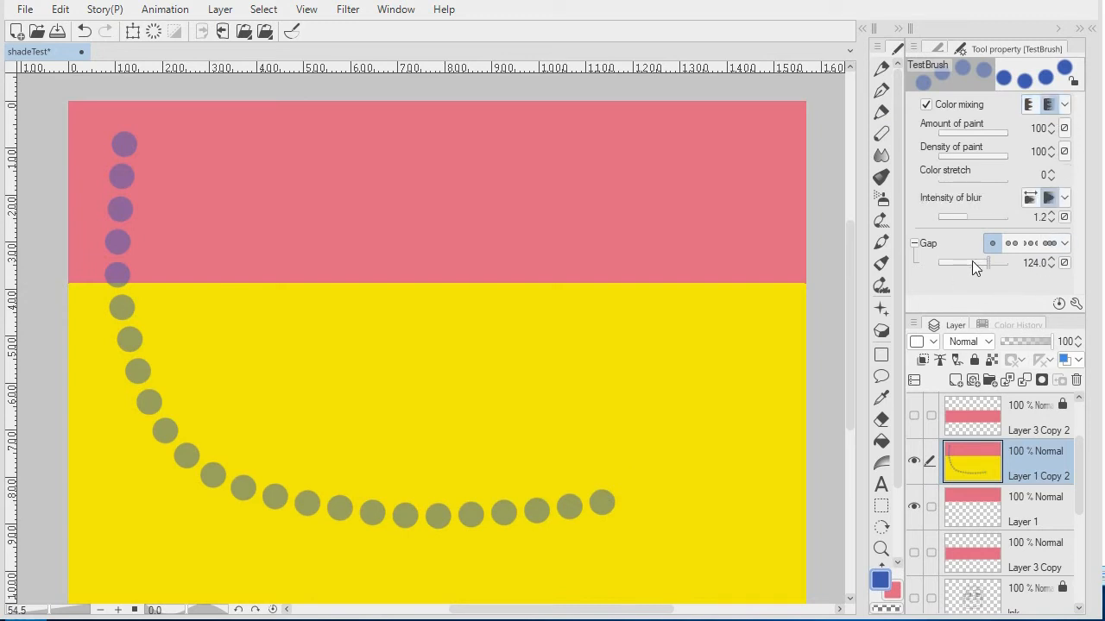
click(1048, 198)
mouse_move(189, 153)
mouse_down()
mouse_move(191, 310)
mouse_move(229, 384)
mouse_move(298, 417)
mouse_move(409, 437)
mouse_move(567, 434)
mouse_up()
click(1030, 198)
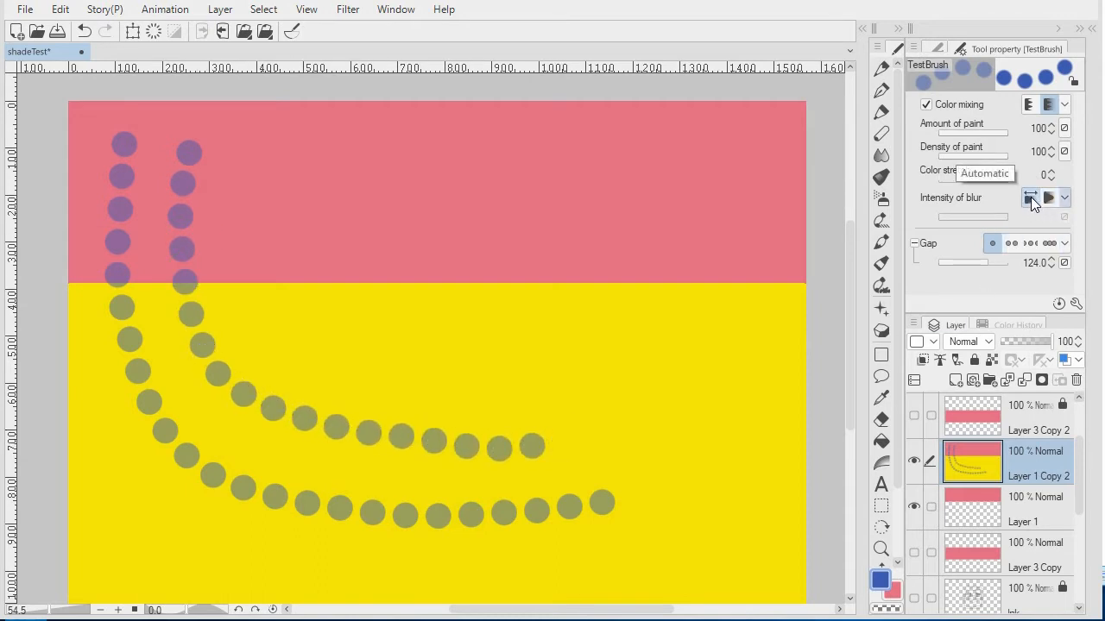
mouse_move(241, 154)
mouse_down()
mouse_move(236, 210)
mouse_move(263, 322)
mouse_move(359, 369)
mouse_move(621, 356)
mouse_up()
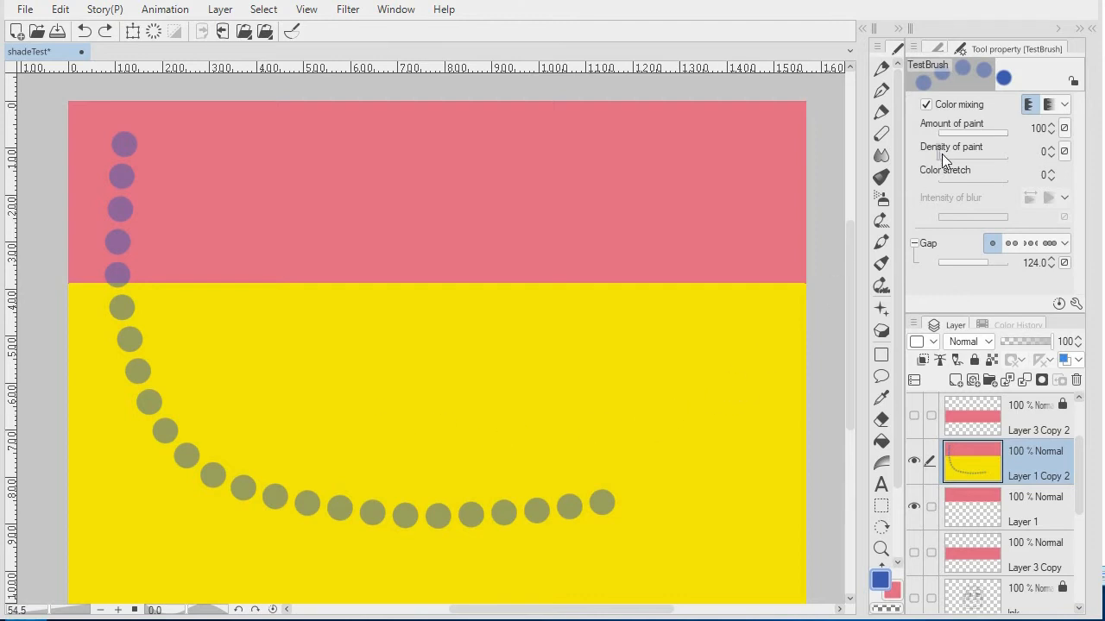
Compare Blend strokes on Layer 1 Copy 2 painted with the density of paint at 0 and at 100.
mouse_move(941, 154)
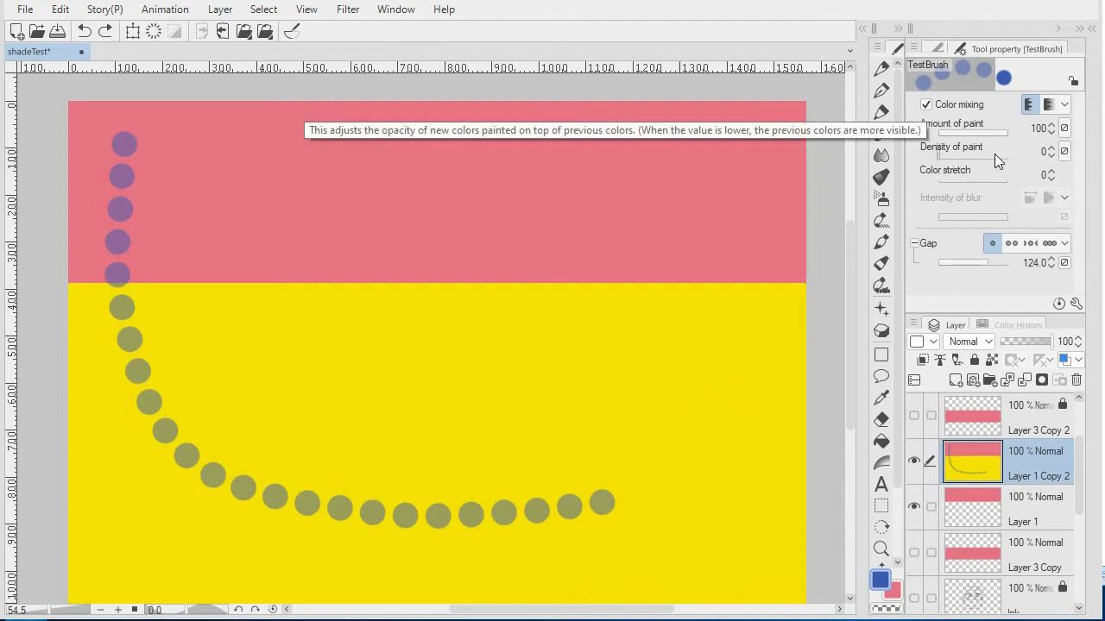
mouse_move(159, 144)
mouse_down()
mouse_move(169, 257)
mouse_move(208, 354)
mouse_move(312, 416)
mouse_move(454, 432)
mouse_move(655, 415)
mouse_up()
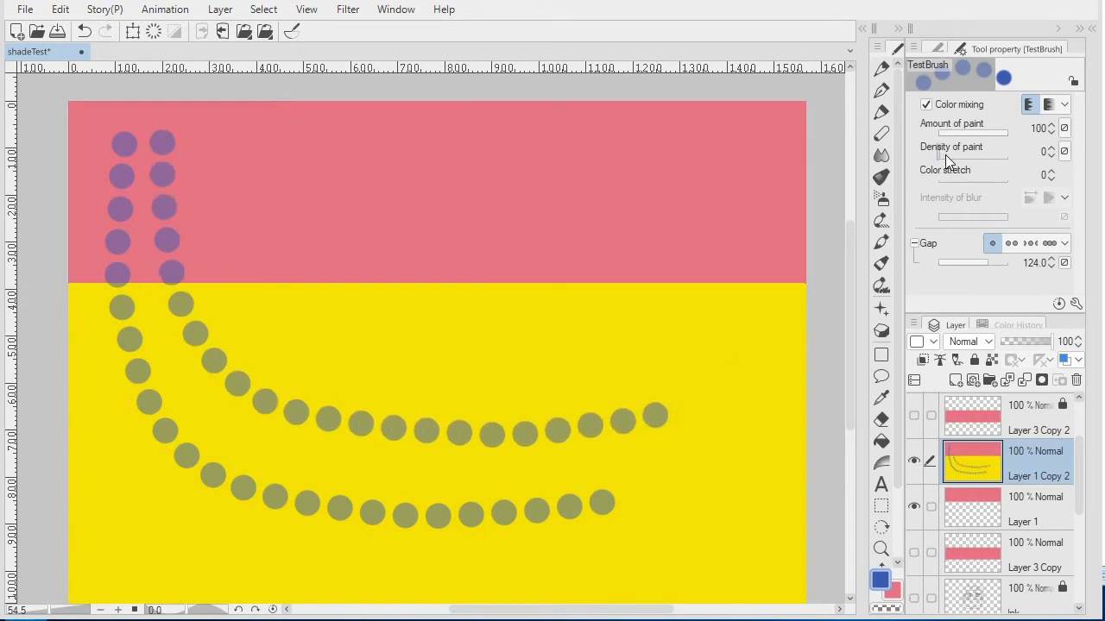
drag(945, 154, 1014, 157)
mouse_move(222, 155)
mouse_down()
mouse_move(219, 199)
mouse_move(250, 316)
mouse_move(437, 352)
mouse_move(639, 346)
mouse_move(708, 326)
mouse_up()
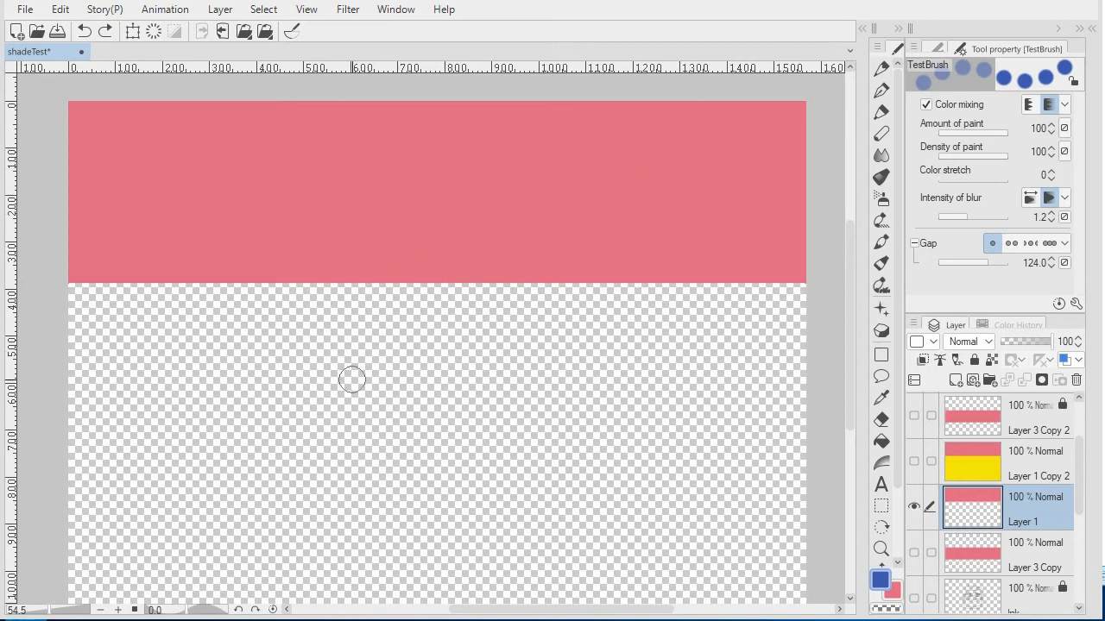
Paint three Running color arcs across the pink and transparent areas of Layer 1, and undo the two inner ones.
mouse_move(167, 133)
mouse_down()
mouse_move(157, 227)
mouse_move(176, 350)
mouse_move(248, 457)
mouse_move(352, 499)
mouse_move(534, 514)
mouse_move(742, 459)
mouse_up()
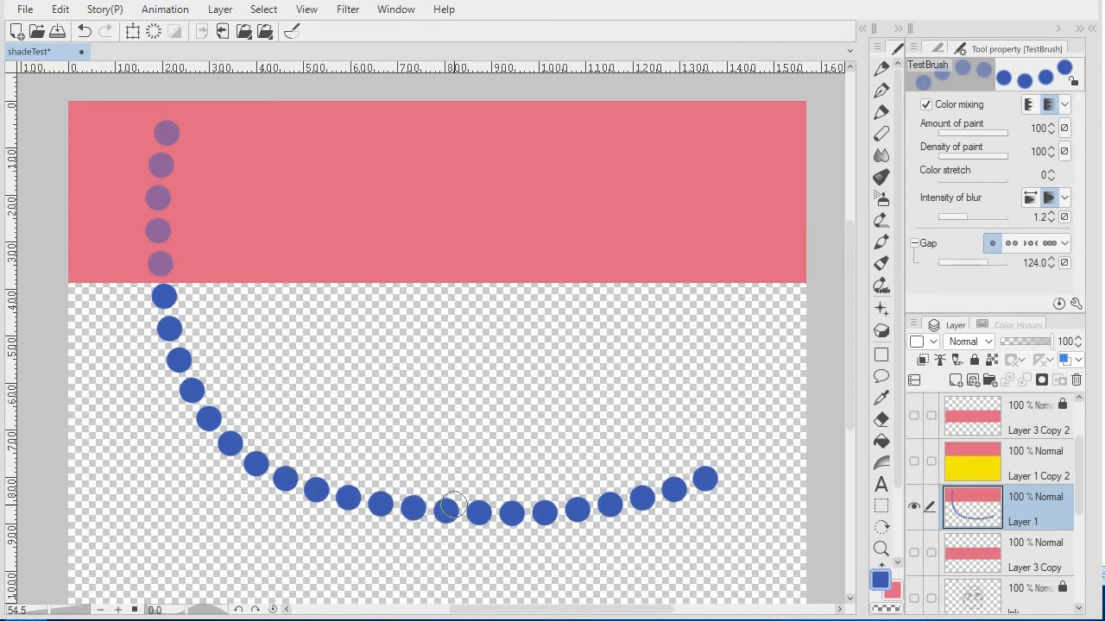
click(705, 418)
mouse_move(678, 429)
mouse_down()
mouse_move(493, 456)
mouse_move(331, 403)
mouse_move(226, 257)
mouse_move(280, 151)
mouse_move(329, 170)
mouse_move(364, 333)
mouse_move(558, 350)
mouse_up()
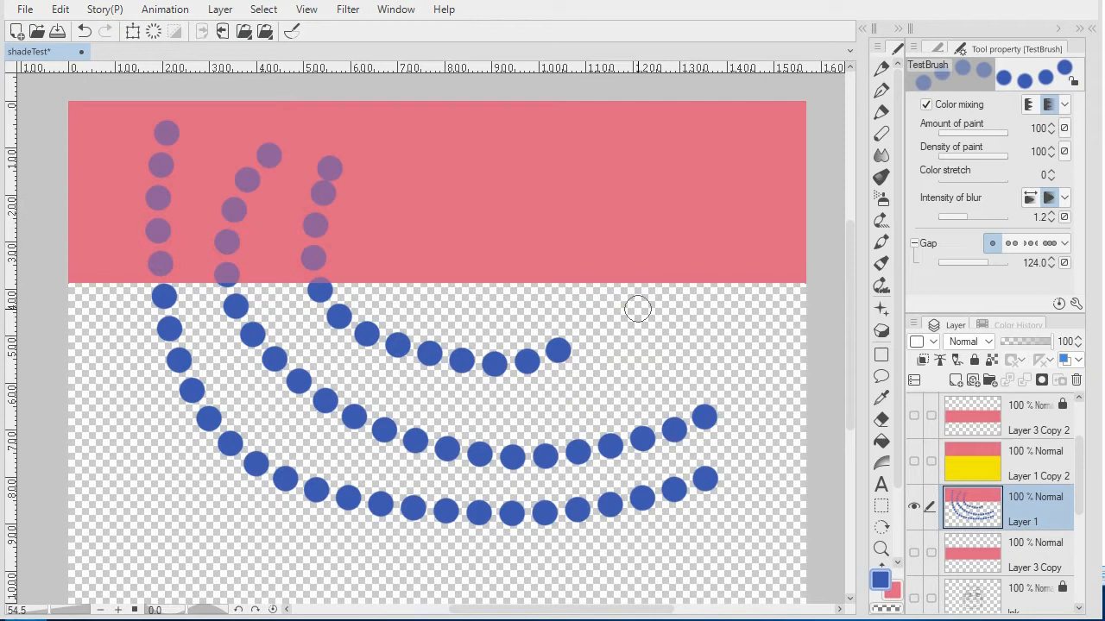
key(ctrl+z)
key(ctrl+z)
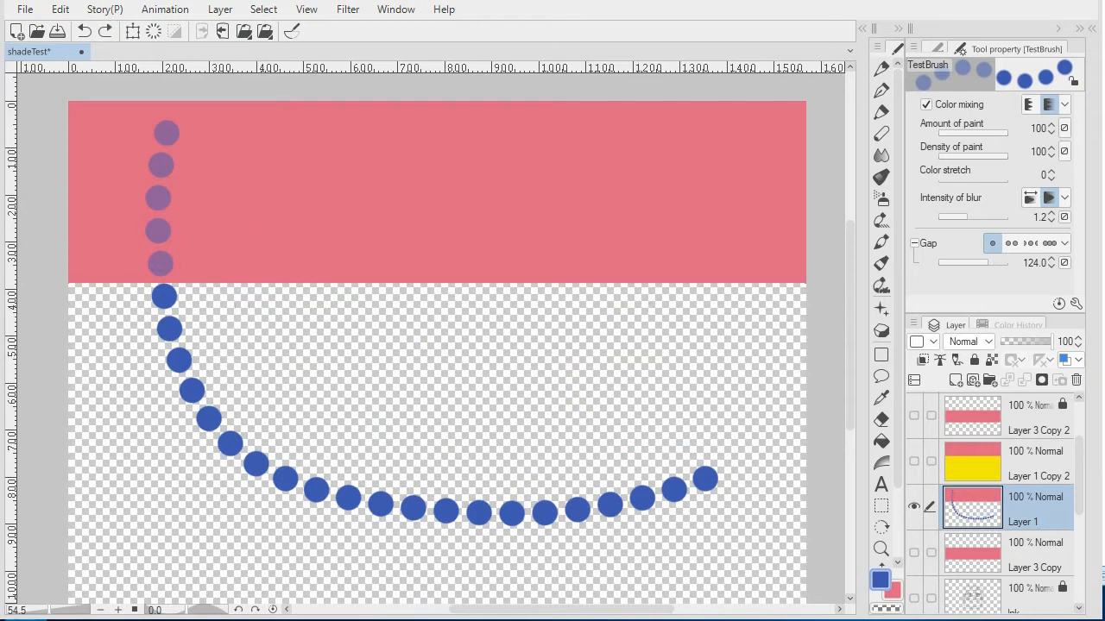
Try Blend color mixing with test arcs inside the existing arc on Layer 1, and undo them.
click(1028, 105)
click(231, 162)
mouse_move(228, 175)
mouse_down()
mouse_move(242, 333)
mouse_move(364, 408)
mouse_move(582, 408)
mouse_move(649, 389)
mouse_up()
mouse_move(608, 333)
mouse_down()
mouse_move(567, 344)
mouse_move(348, 316)
mouse_move(328, 139)
mouse_up()
key(ctrl+z)
key(ctrl+z)
key(ctrl+z)
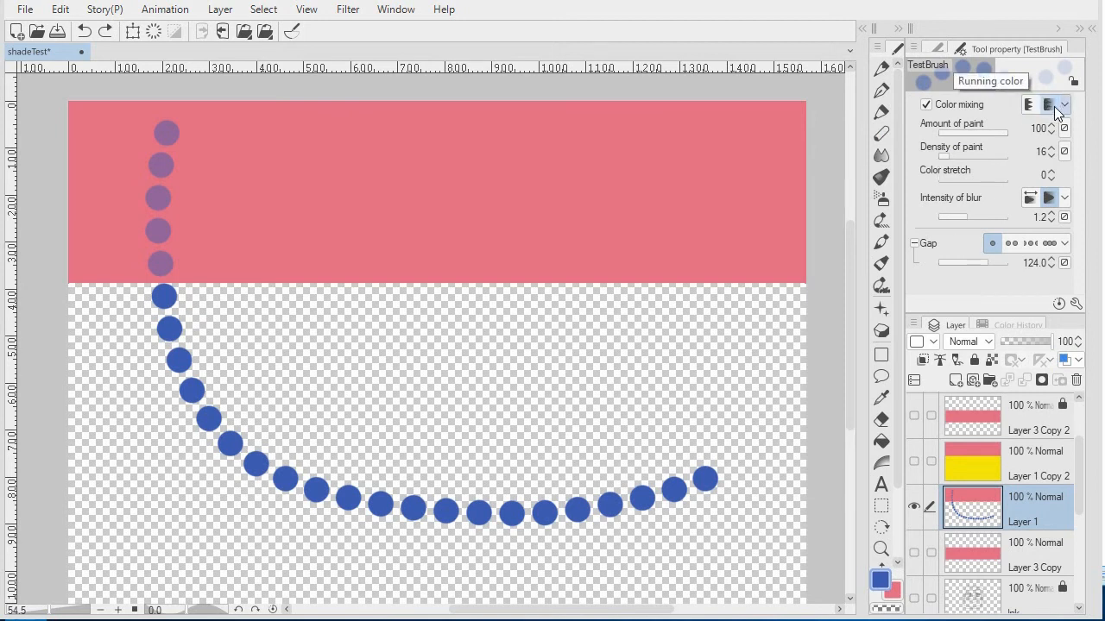
Try two arcs on Layer 1 with Running color and a density of paint of 16.
mouse_move(227, 139)
mouse_down()
mouse_move(226, 223)
mouse_move(240, 286)
mouse_move(300, 380)
mouse_move(359, 405)
mouse_move(429, 415)
mouse_move(550, 419)
mouse_move(634, 391)
mouse_up()
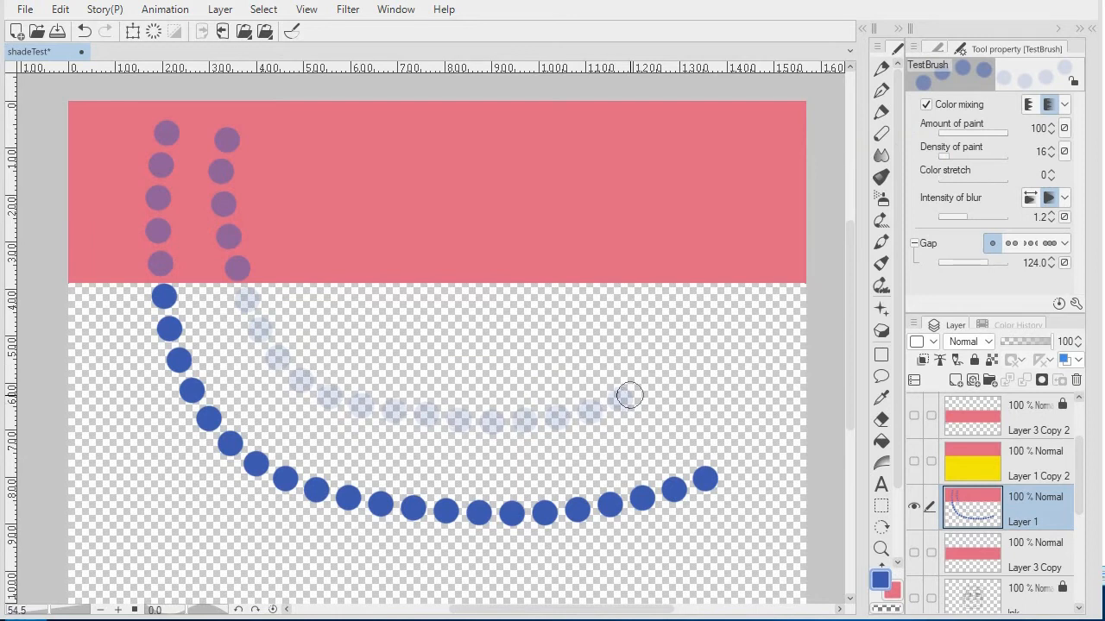
mouse_move(648, 343)
mouse_down()
mouse_move(466, 353)
mouse_move(355, 297)
mouse_move(303, 177)
mouse_move(321, 131)
mouse_up()
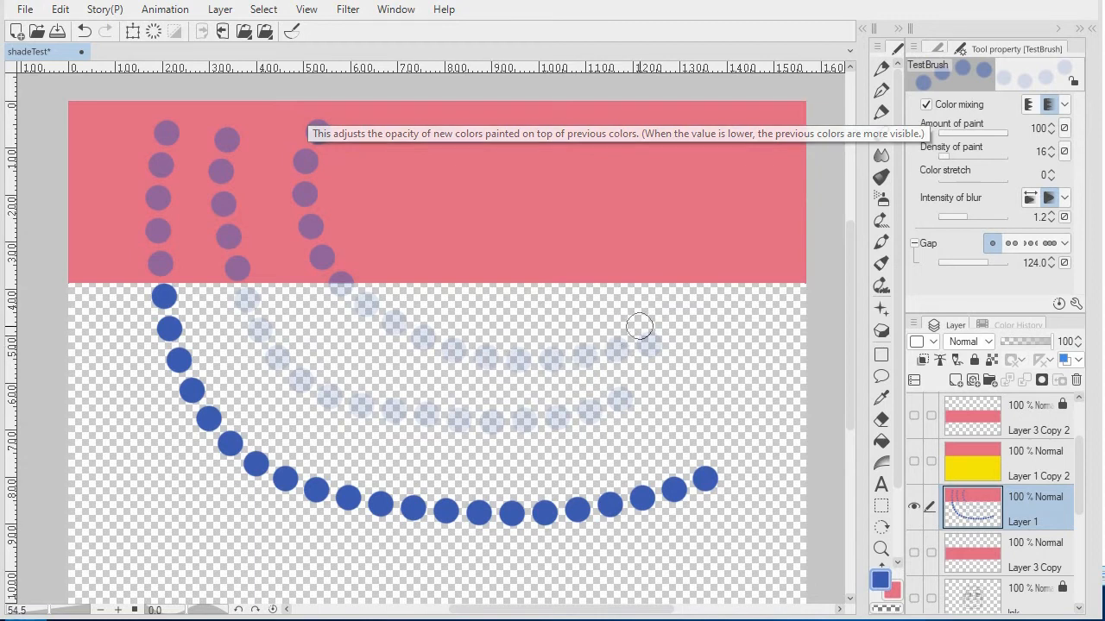
key(ctrl+z)
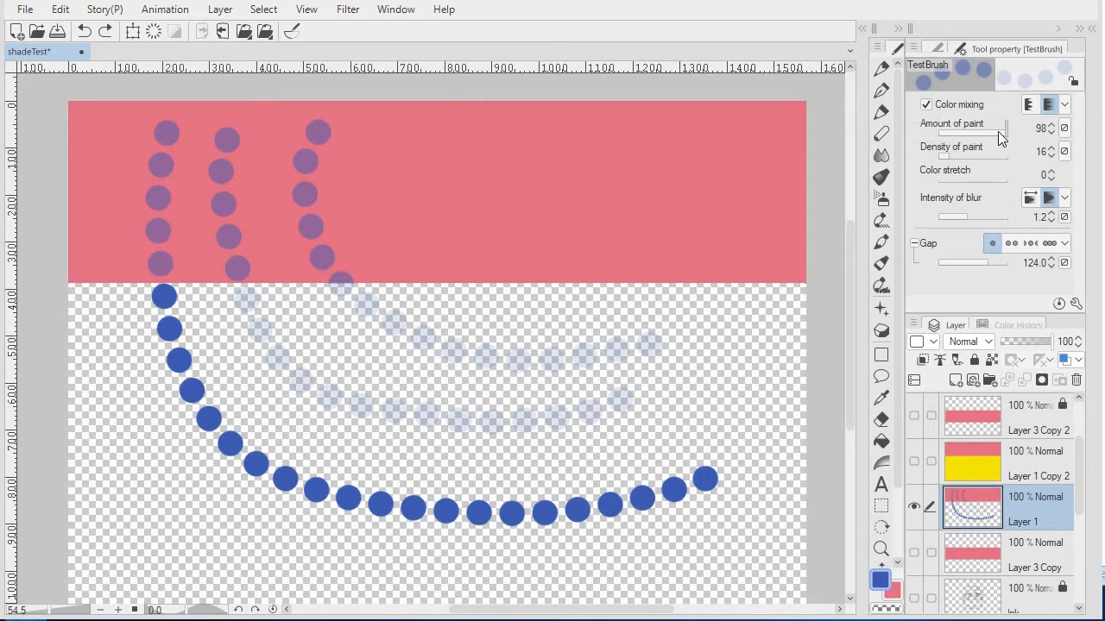
Set the amount of paint to 0, try two strokes on Layer 1's transparent area, and undo the faint test strokes.
drag(998, 131, 927, 135)
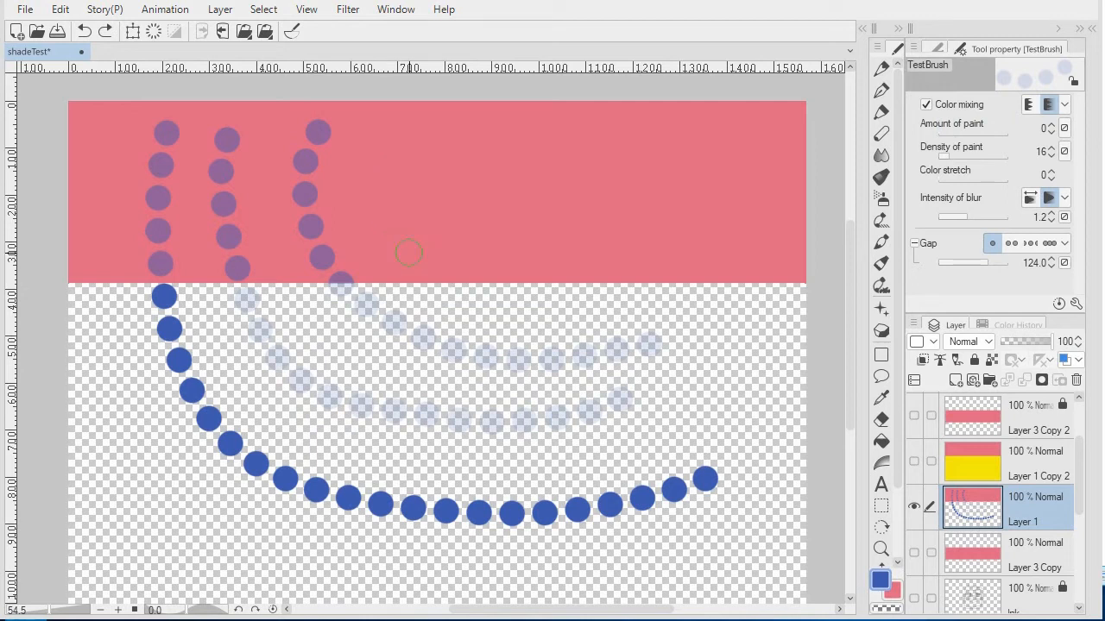
mouse_move(442, 290)
mouse_down()
mouse_move(530, 315)
mouse_move(701, 306)
mouse_up()
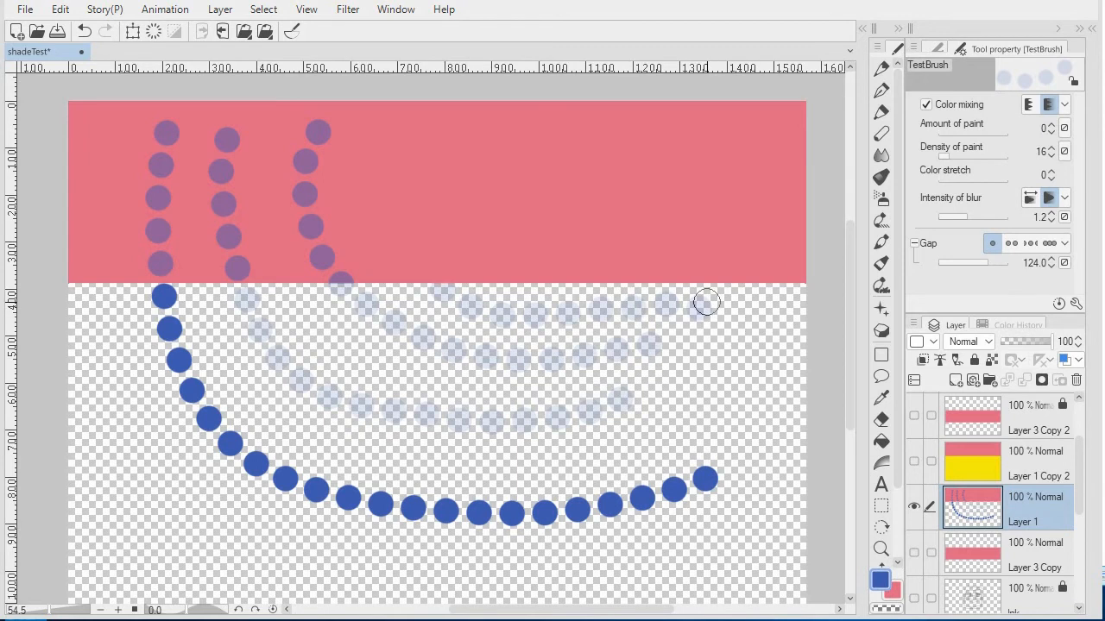
drag(734, 414, 762, 292)
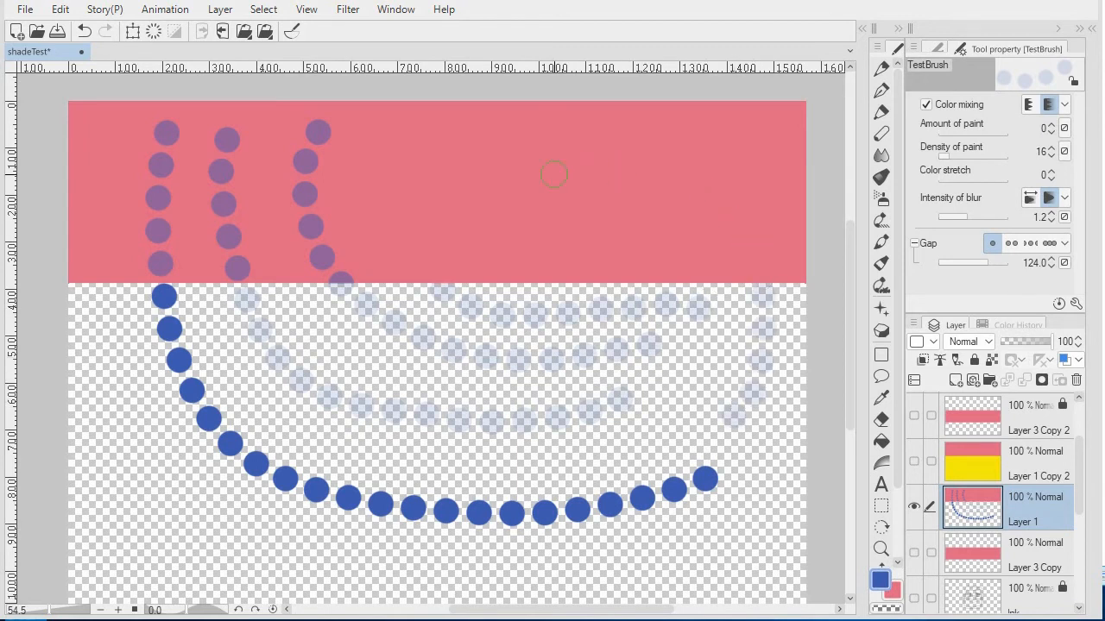
key(ctrl+z)
key(ctrl+z)
key(ctrl+z)
key(ctrl+z)
key(ctrl+z)
key(ctrl+z)
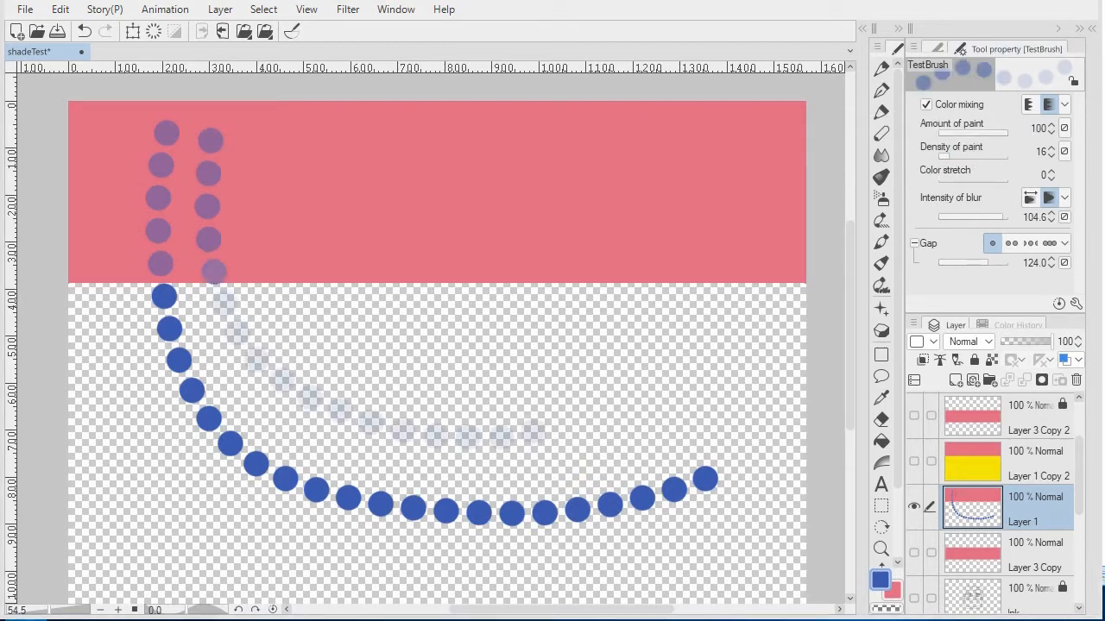
Switch color mixing to Blend and try comparison arcs across the pink and transparent areas of Layer 1.
click(1030, 105)
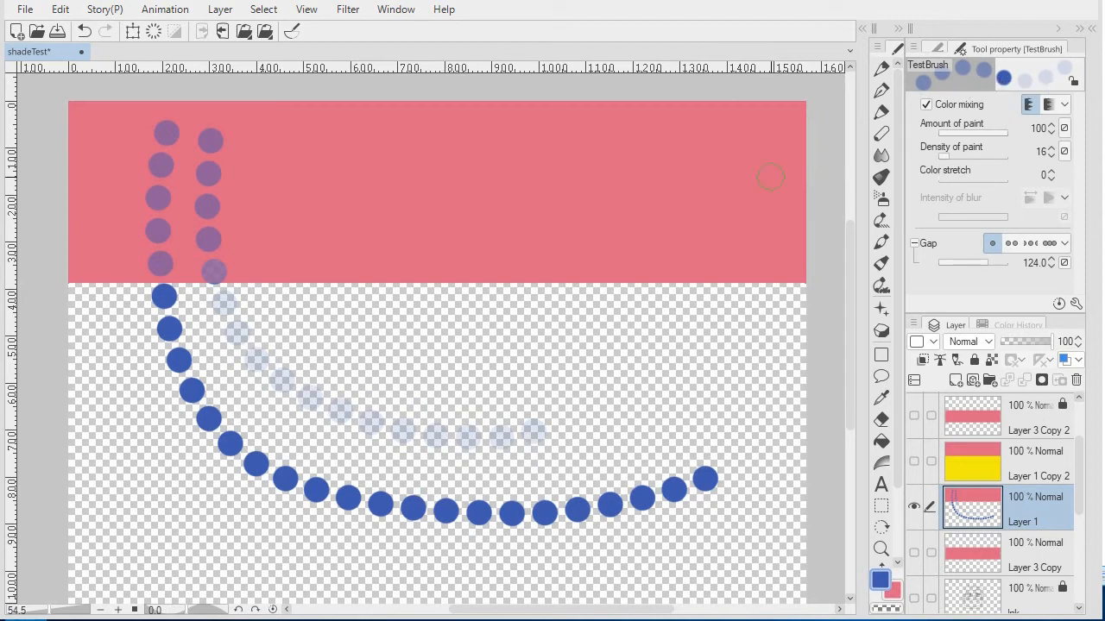
mouse_move(249, 136)
mouse_down()
mouse_move(266, 263)
mouse_move(297, 327)
mouse_move(388, 365)
mouse_move(520, 377)
mouse_move(596, 367)
mouse_move(599, 321)
mouse_move(546, 337)
mouse_move(383, 318)
mouse_move(339, 296)
mouse_move(311, 239)
mouse_move(307, 177)
mouse_move(335, 134)
mouse_up()
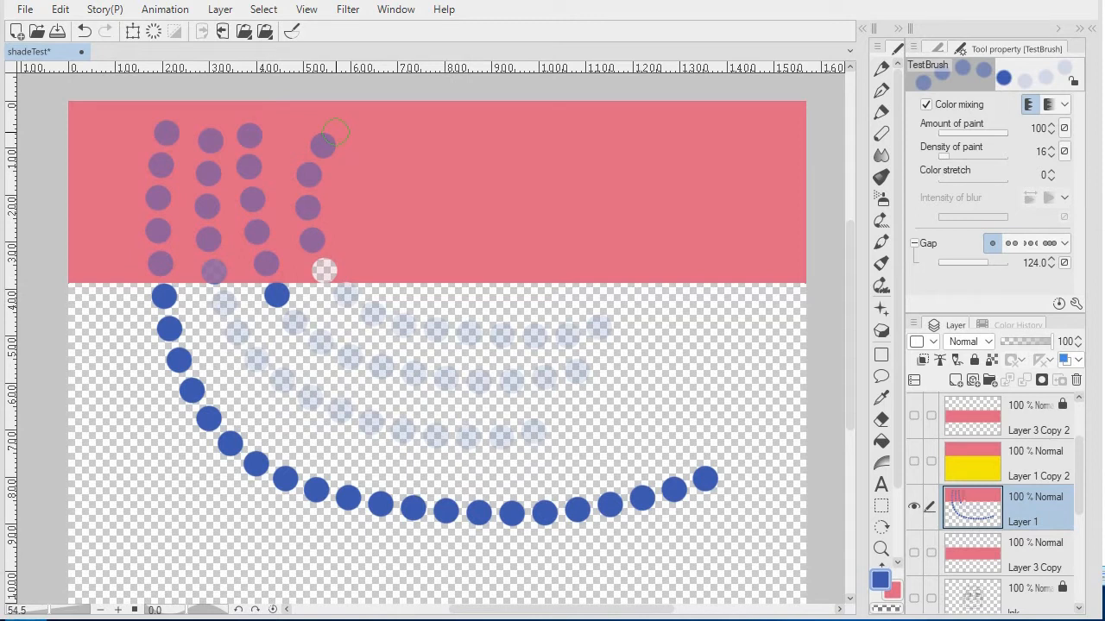
key(ctrl+z)
Use Running color with a color stretch of 47 to paint an arc inside the existing one on Layer 1.
click(1047, 105)
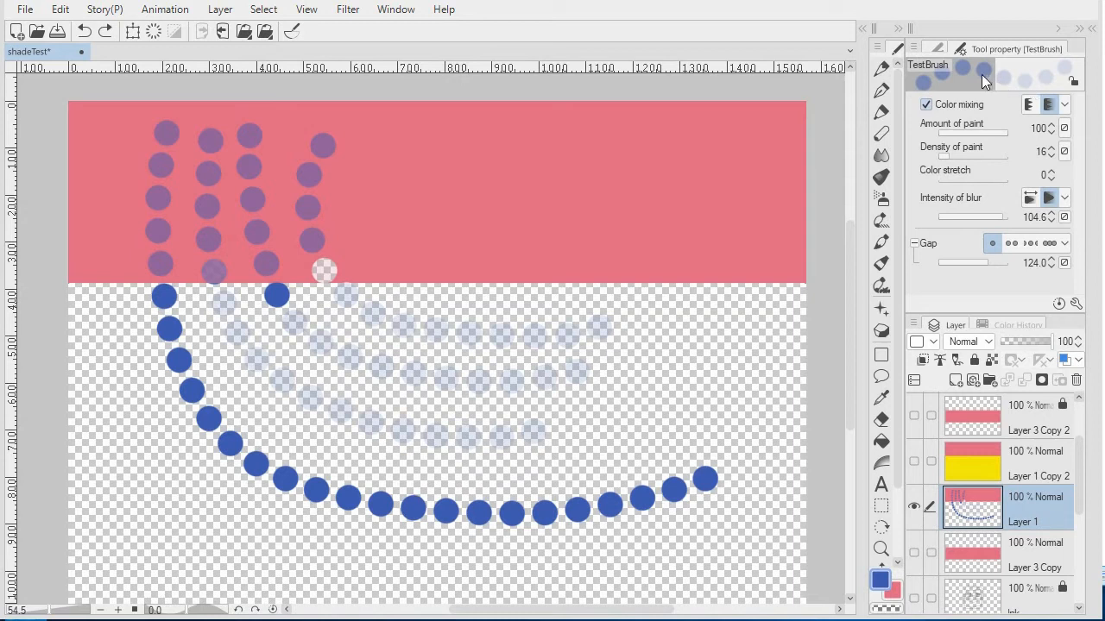
click(1045, 83)
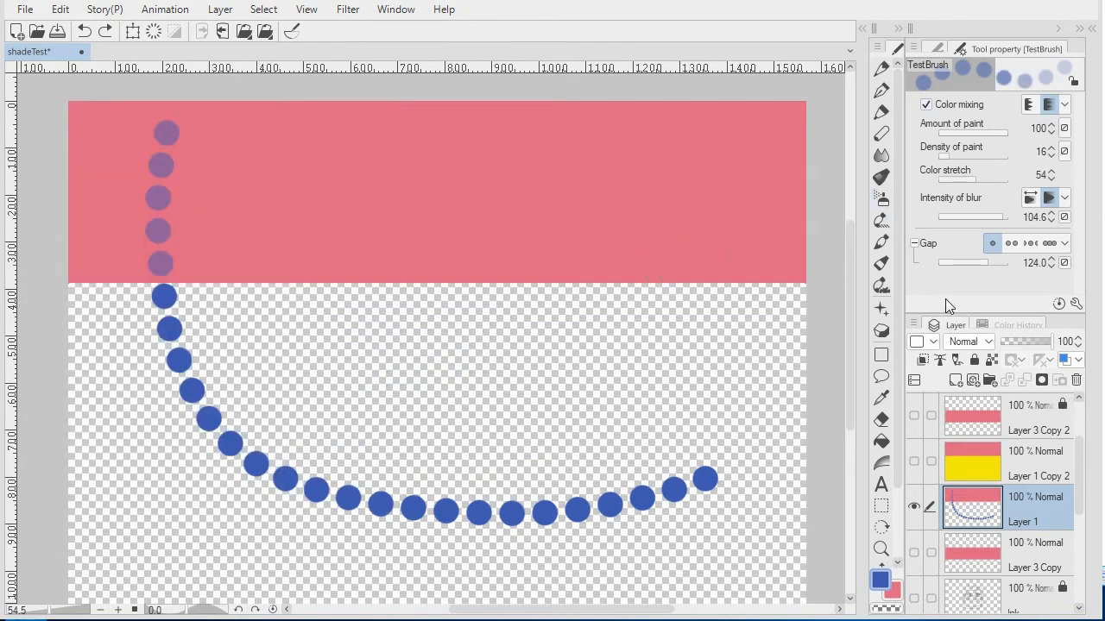
drag(959, 179, 967, 177)
mouse_move(208, 152)
mouse_down()
mouse_move(202, 289)
mouse_move(259, 394)
mouse_move(298, 420)
mouse_move(354, 443)
mouse_move(442, 450)
mouse_move(624, 433)
mouse_move(729, 397)
mouse_up()
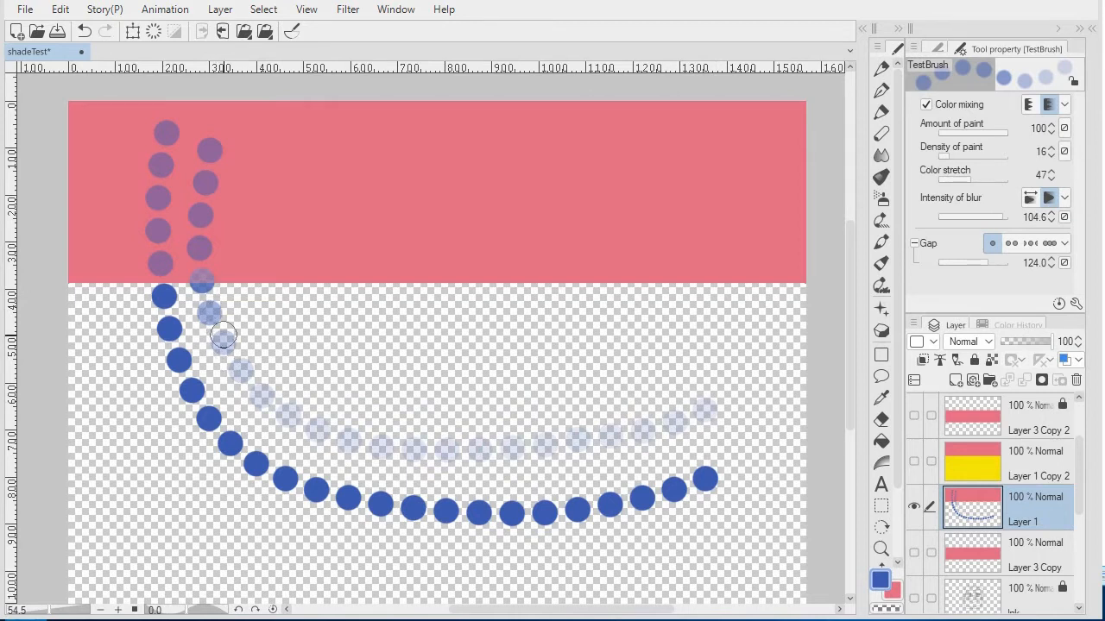
Switch color mixing to Blend, try a long looping stroke from the pink into the transparent area of Layer 1, and undo it.
click(1029, 105)
mouse_move(245, 151)
mouse_down()
mouse_move(244, 241)
mouse_move(262, 309)
mouse_move(300, 361)
mouse_move(434, 401)
mouse_move(655, 371)
mouse_move(748, 384)
mouse_move(760, 513)
mouse_move(703, 548)
mouse_move(550, 570)
mouse_move(282, 567)
mouse_move(163, 517)
mouse_move(132, 352)
mouse_up()
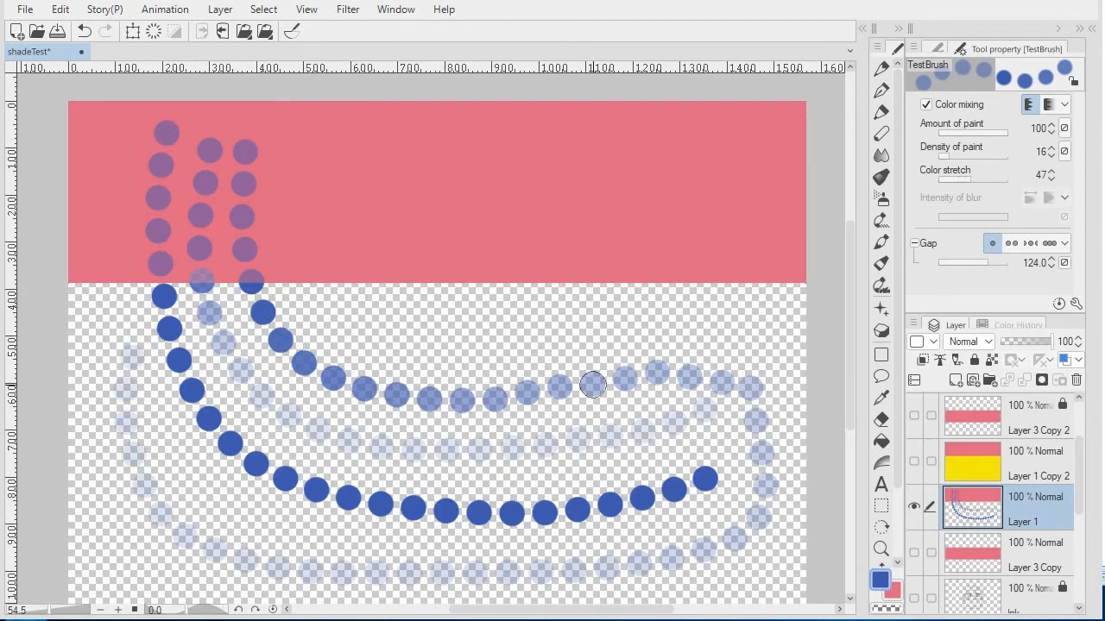
key(ctrl+z)
key(ctrl+z)
key(ctrl+z)
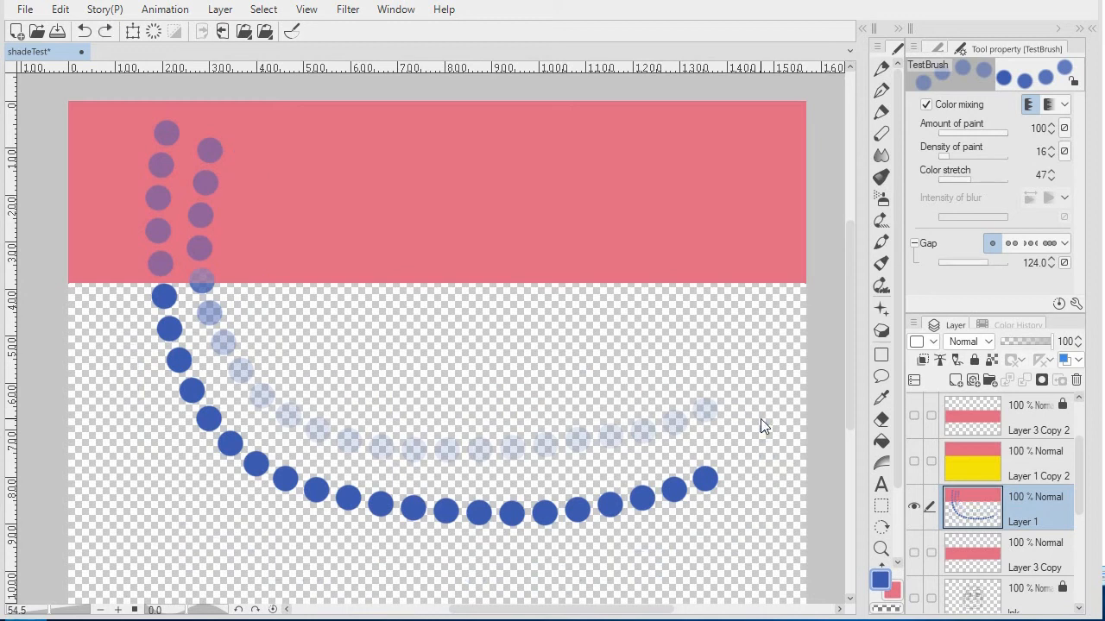
Try Blend arcs across the pink and transparent areas of Layer 1 with color stretches of 16 and 81.
drag(966, 178, 948, 179)
mouse_move(228, 172)
mouse_down()
mouse_move(223, 260)
mouse_move(247, 334)
mouse_move(309, 389)
mouse_move(403, 419)
mouse_move(619, 394)
mouse_up()
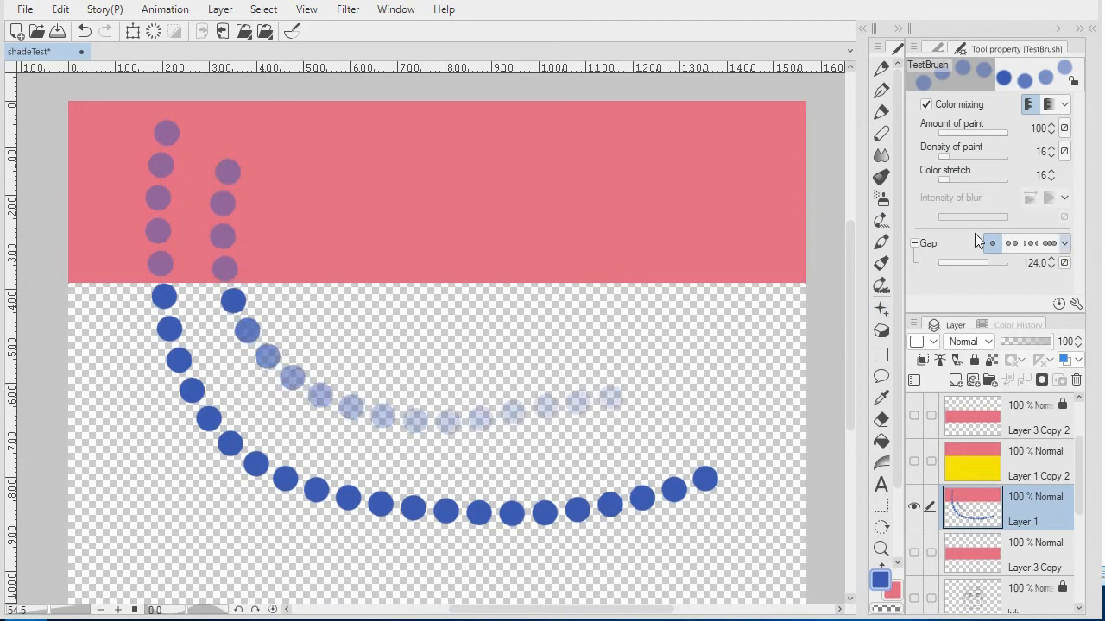
drag(977, 180, 982, 179)
mouse_move(287, 166)
mouse_down()
mouse_move(282, 215)
mouse_move(304, 293)
mouse_move(348, 337)
mouse_move(432, 349)
mouse_move(631, 328)
mouse_move(685, 336)
mouse_move(735, 371)
mouse_move(771, 436)
mouse_up()
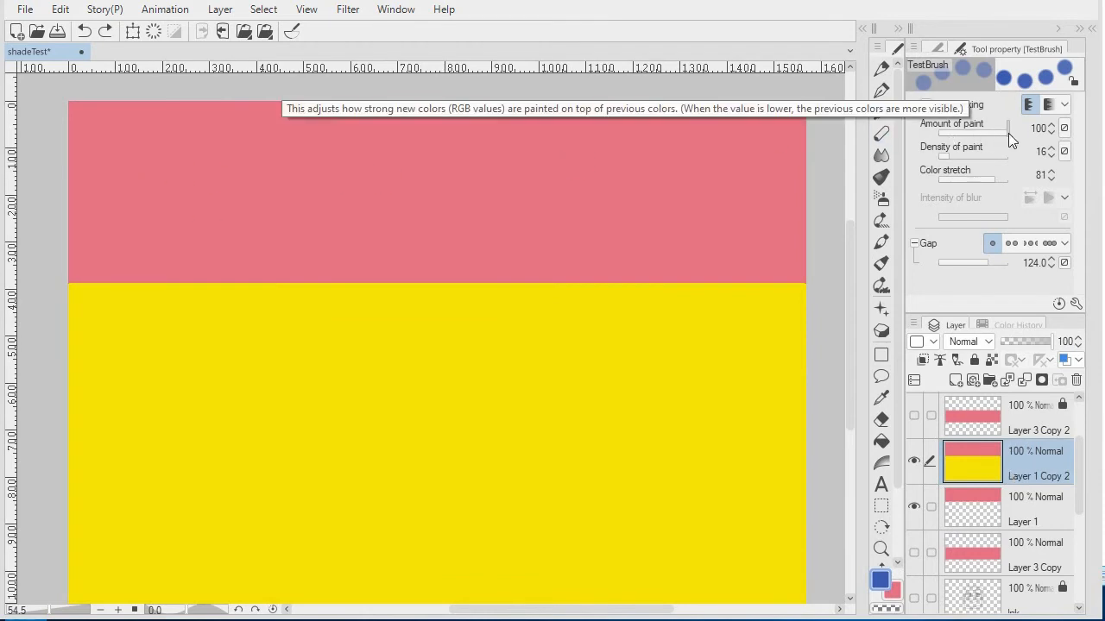
Try Blend arcs on the pink and yellow Layer 1 Copy 2 with color stretches of 81 and 9, and undo them.
mouse_move(133, 149)
mouse_down()
mouse_move(116, 400)
mouse_move(154, 487)
mouse_move(290, 551)
mouse_move(464, 565)
mouse_move(662, 545)
mouse_move(741, 496)
mouse_move(747, 424)
mouse_move(712, 322)
mouse_up()
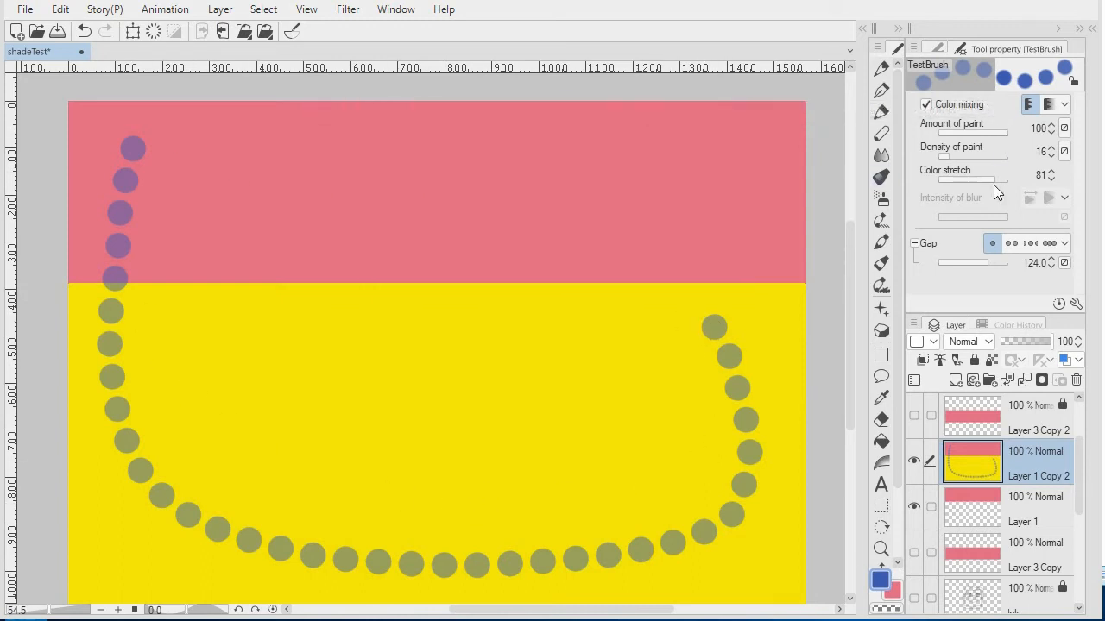
drag(993, 182, 950, 176)
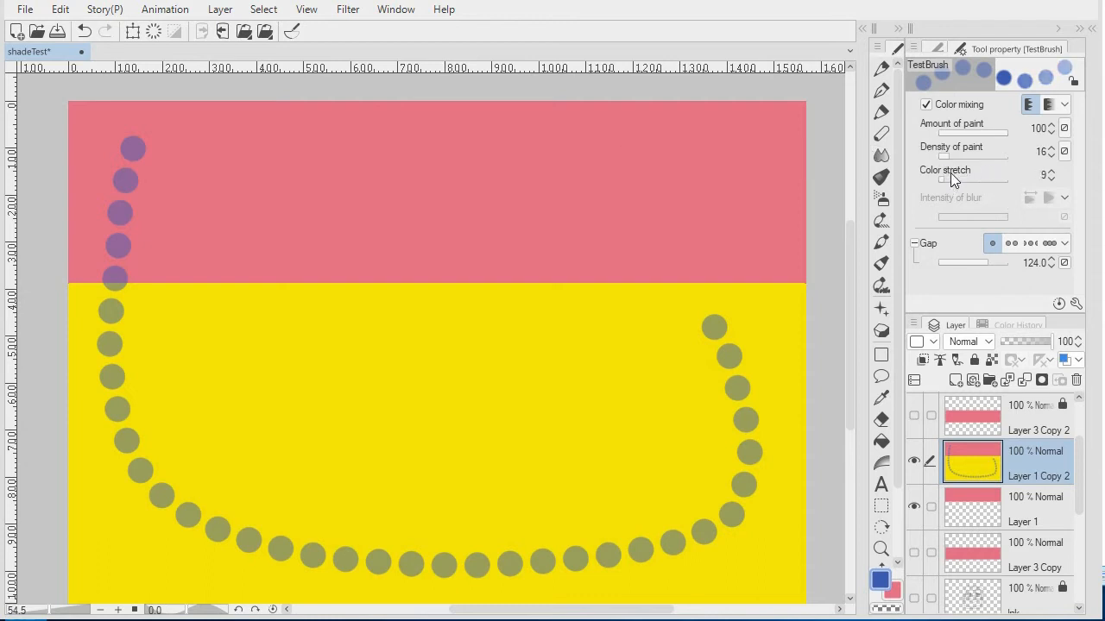
mouse_move(185, 126)
mouse_down()
mouse_move(168, 329)
mouse_move(234, 461)
mouse_move(439, 491)
mouse_move(603, 459)
mouse_move(654, 417)
mouse_up()
key(ctrl+z)
key(ctrl+z)
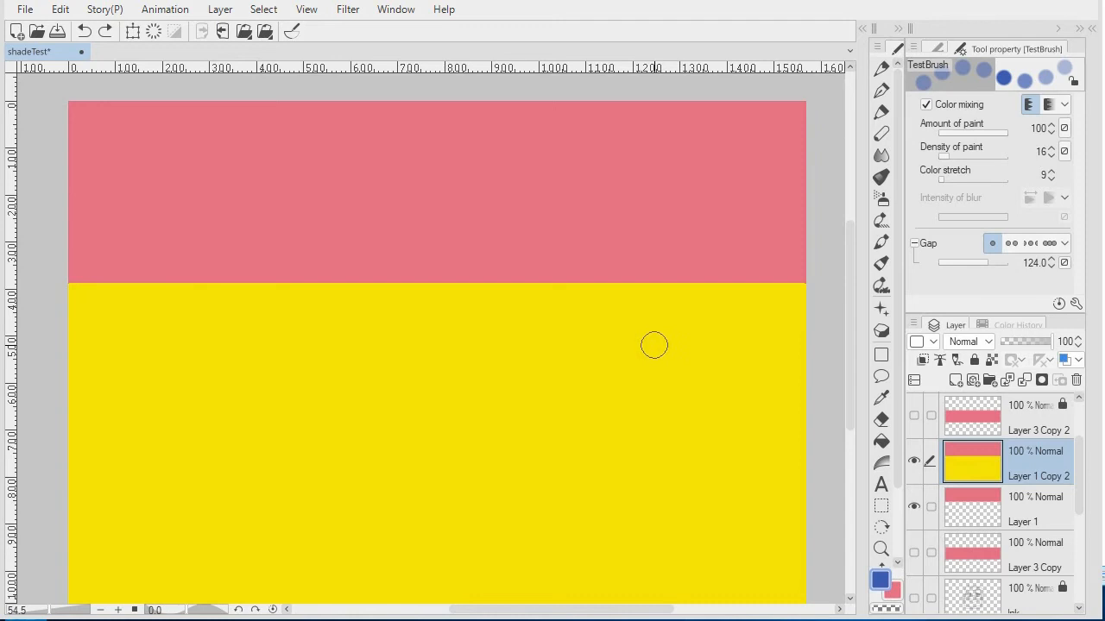
Set the amount of paint to 40, try arcs on Layer 1 Copy 2 with color stretches of 9 and 83, and undo them.
drag(1000, 129, 966, 131)
mouse_move(113, 144)
mouse_down()
mouse_move(101, 304)
mouse_move(126, 420)
mouse_move(192, 485)
mouse_move(282, 515)
mouse_move(408, 527)
mouse_move(566, 517)
mouse_move(595, 509)
mouse_up()
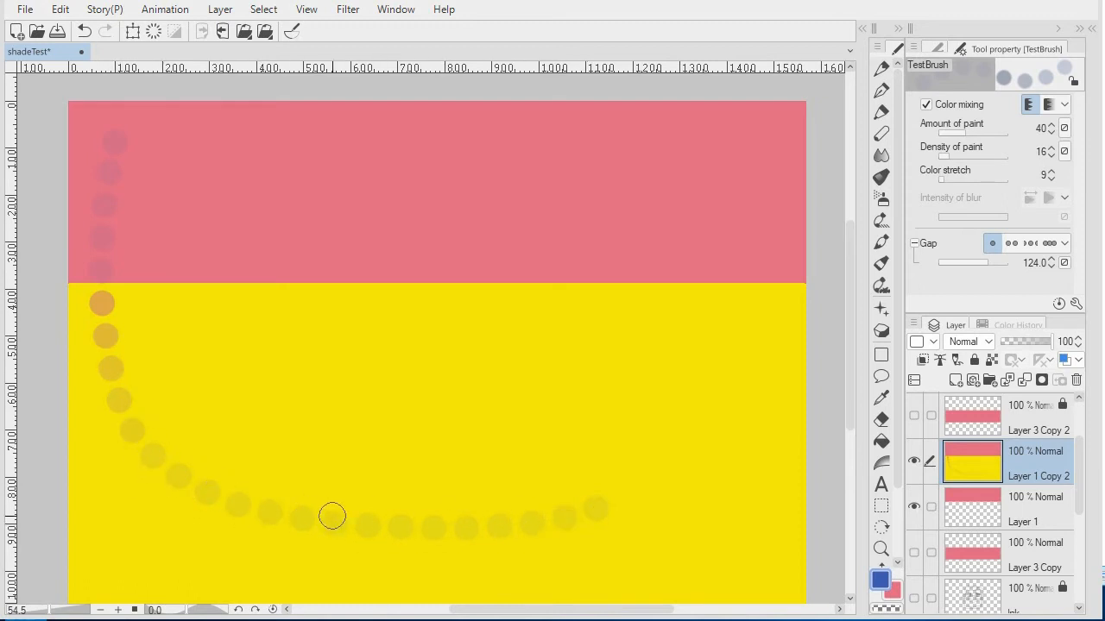
drag(949, 178, 992, 180)
mouse_move(150, 143)
mouse_down()
mouse_move(153, 345)
mouse_move(236, 439)
mouse_move(562, 458)
mouse_move(668, 483)
mouse_move(755, 479)
mouse_move(636, 400)
mouse_move(303, 400)
mouse_move(411, 328)
mouse_move(659, 316)
mouse_up()
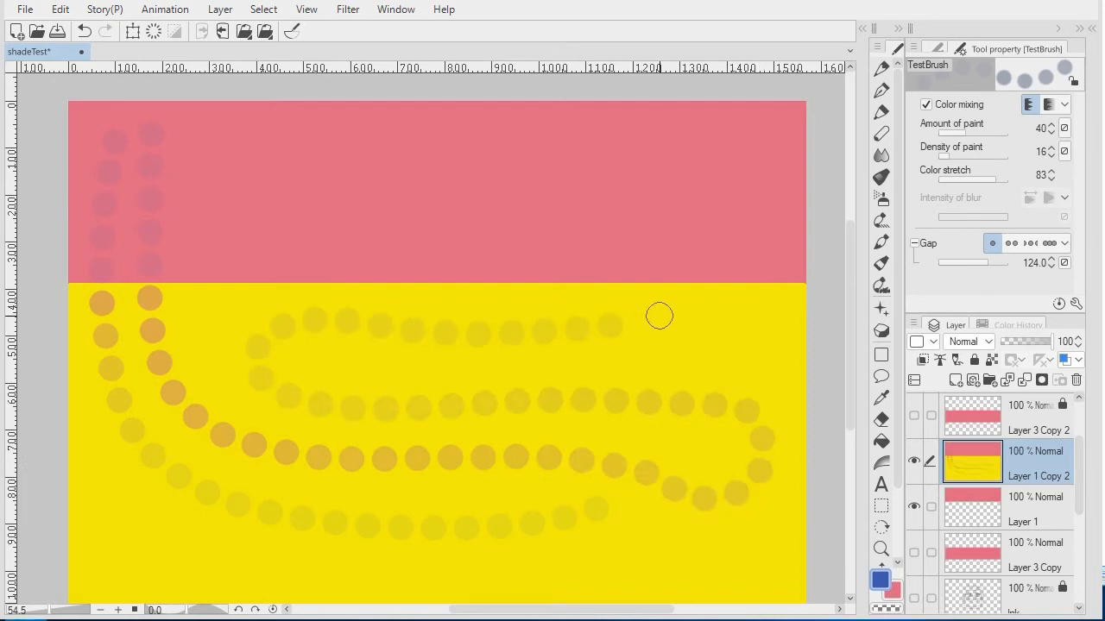
key(ctrl+z)
key(ctrl+z)
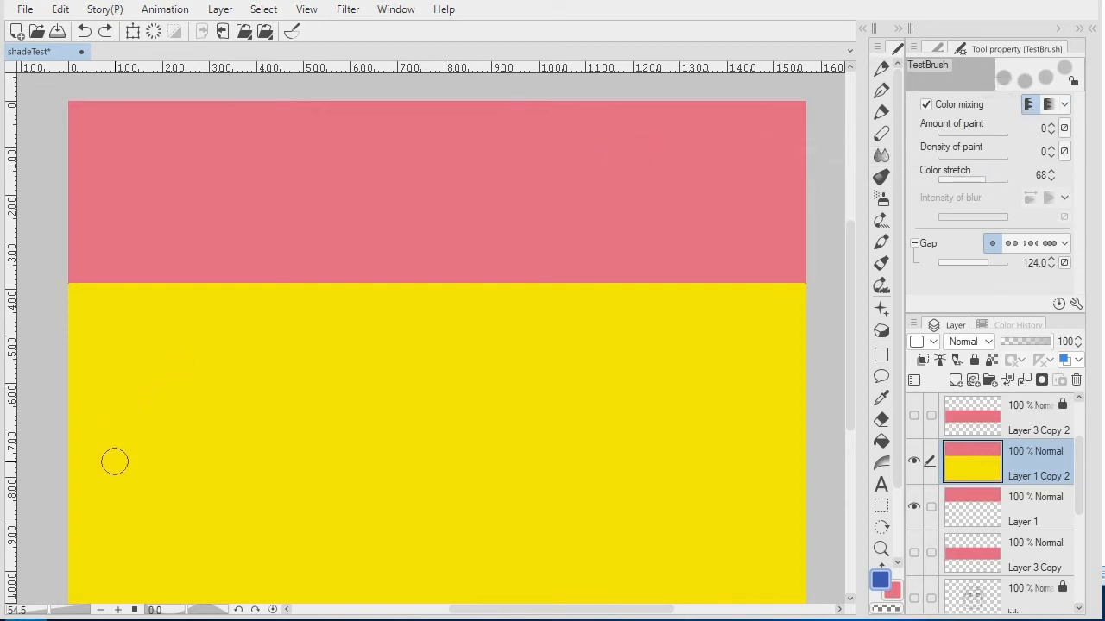
Compare Blend and Running color strokes across the pink-yellow border with amount and density of paint at 0 and color stretch at 68.
mouse_move(275, 274)
mouse_down()
mouse_move(452, 195)
mouse_move(659, 162)
mouse_move(748, 158)
mouse_up()
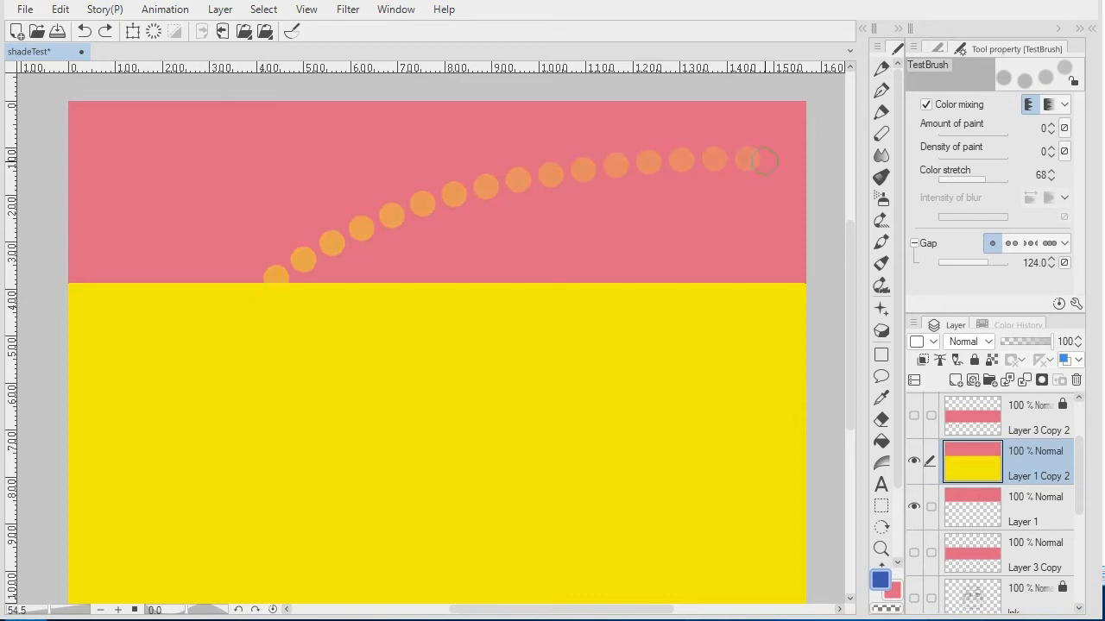
click(1049, 104)
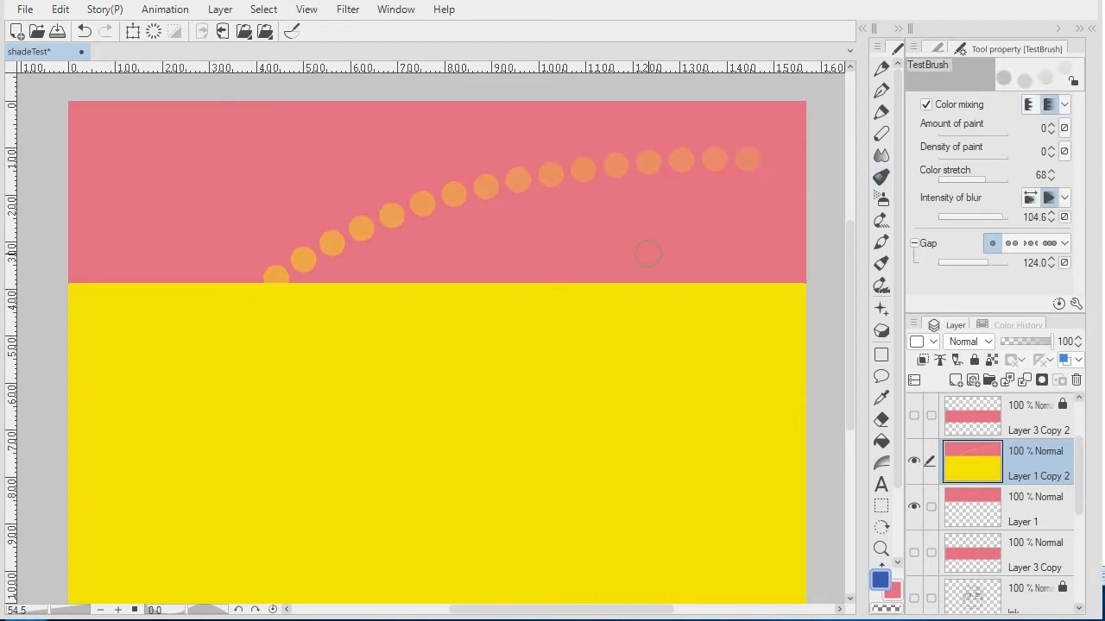
mouse_move(402, 285)
mouse_down()
mouse_move(499, 250)
mouse_move(760, 218)
mouse_up()
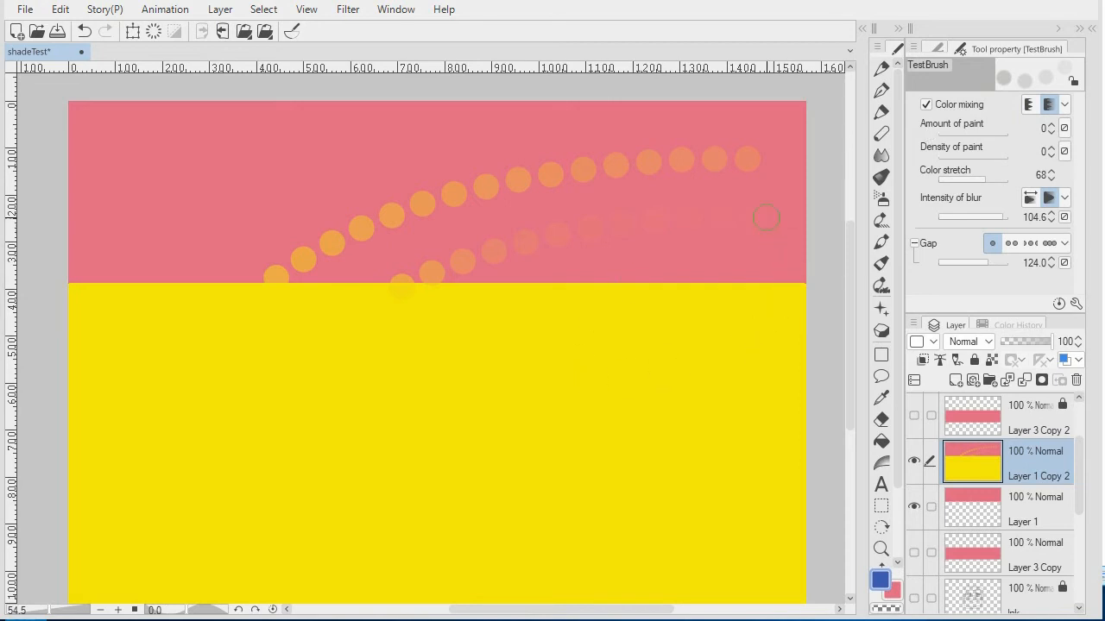
mouse_move(749, 276)
mouse_down()
mouse_move(629, 394)
mouse_move(242, 513)
mouse_up()
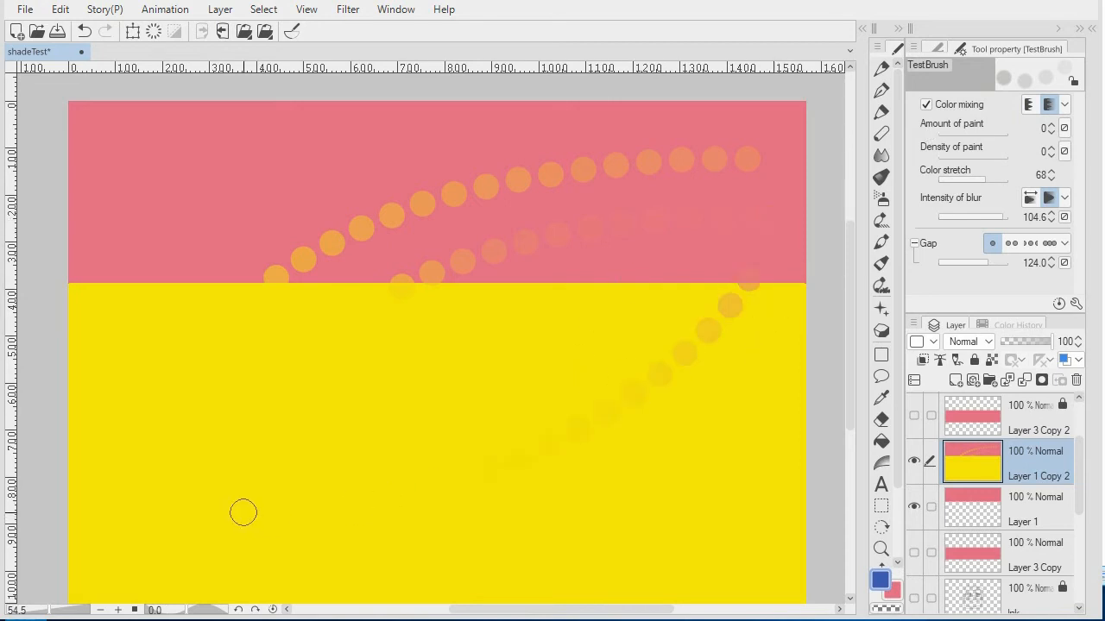
click(1030, 104)
drag(647, 289, 255, 460)
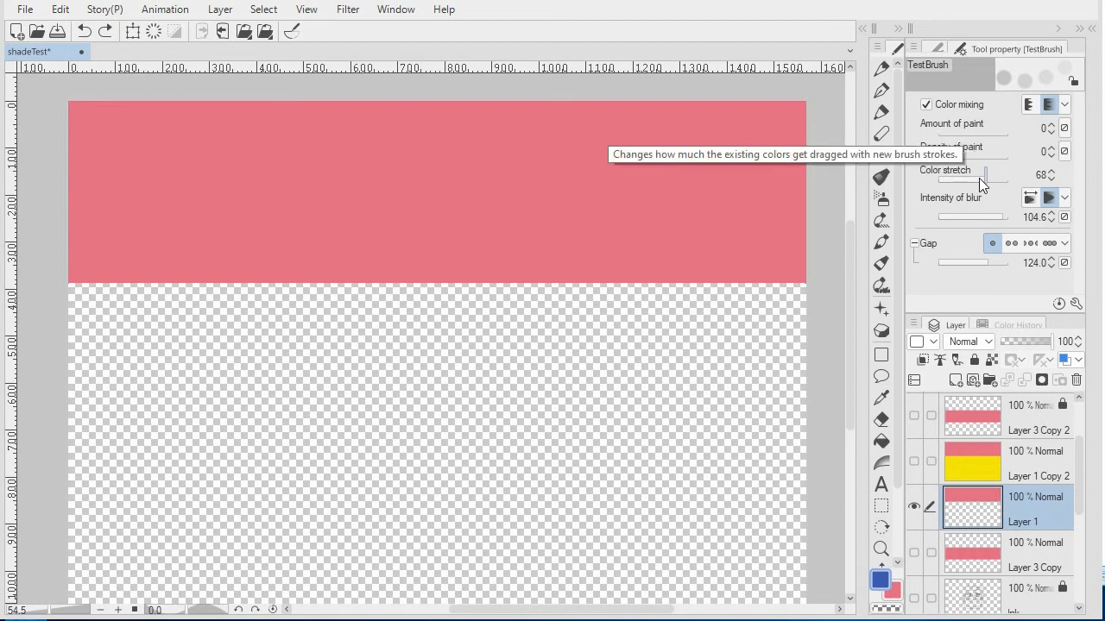
Compare Running color and Blend strokes across the pink-transparent border of Layer 1 with zero amount and density of paint.
mouse_move(249, 279)
mouse_down()
mouse_move(281, 252)
mouse_move(699, 147)
mouse_up()
drag(696, 291, 499, 417)
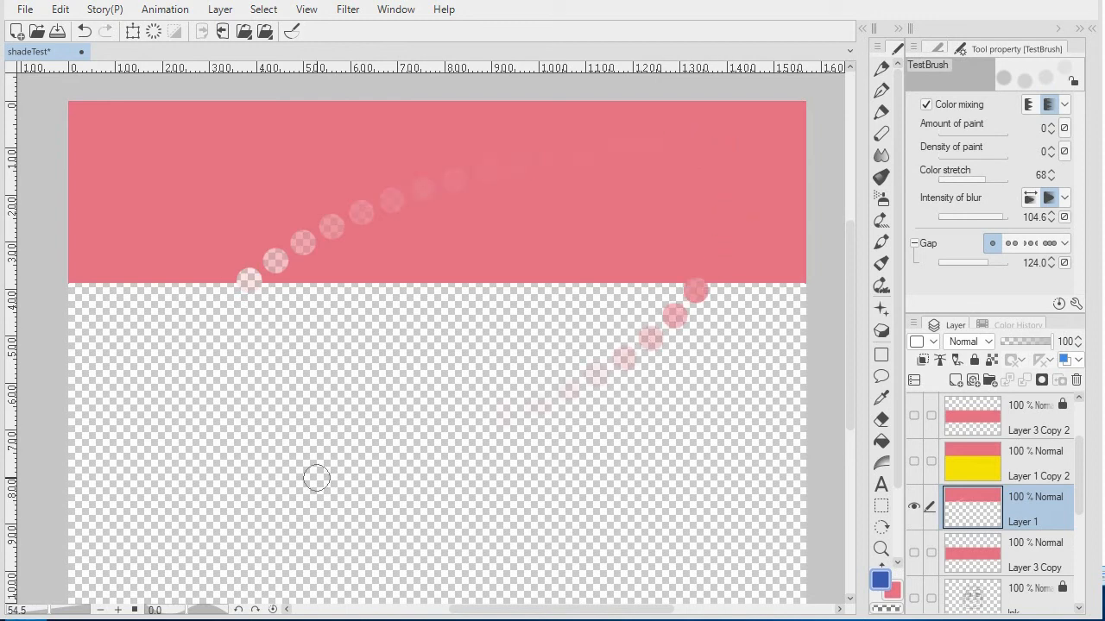
click(1030, 105)
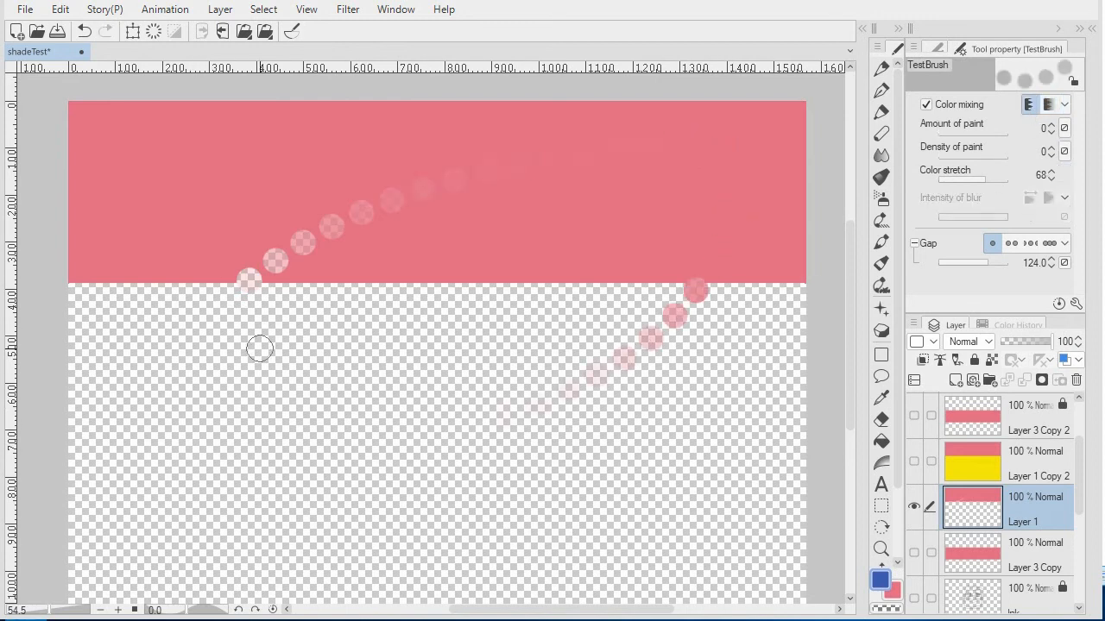
drag(343, 280, 640, 198)
drag(616, 282, 314, 401)
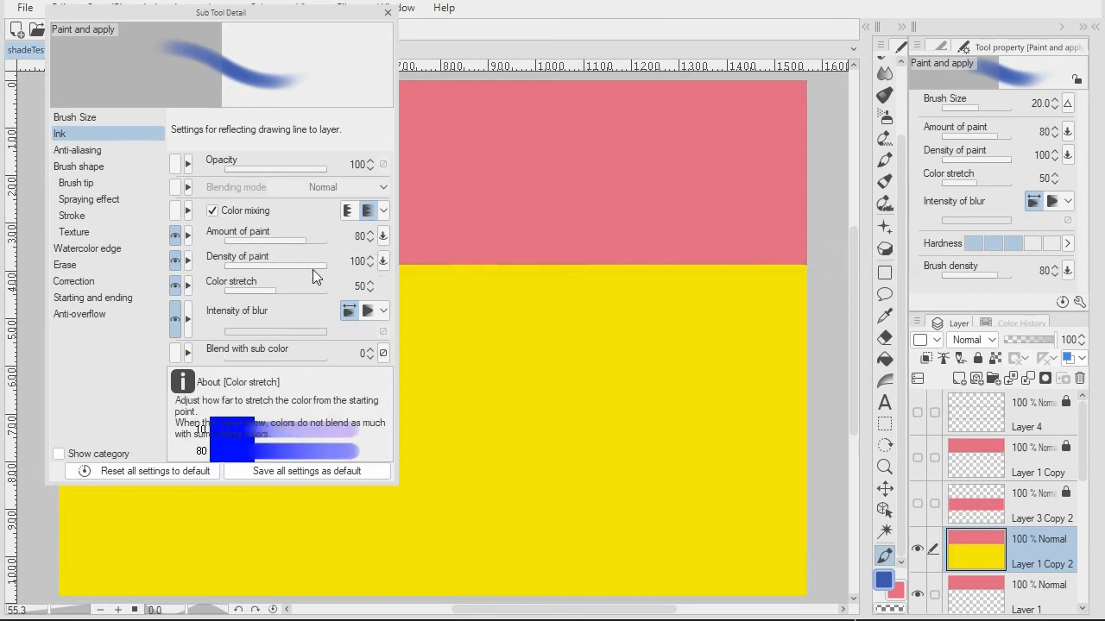
Examine the pen pressure curves for Paint and apply's amount of paint and density of paint.
click(383, 234)
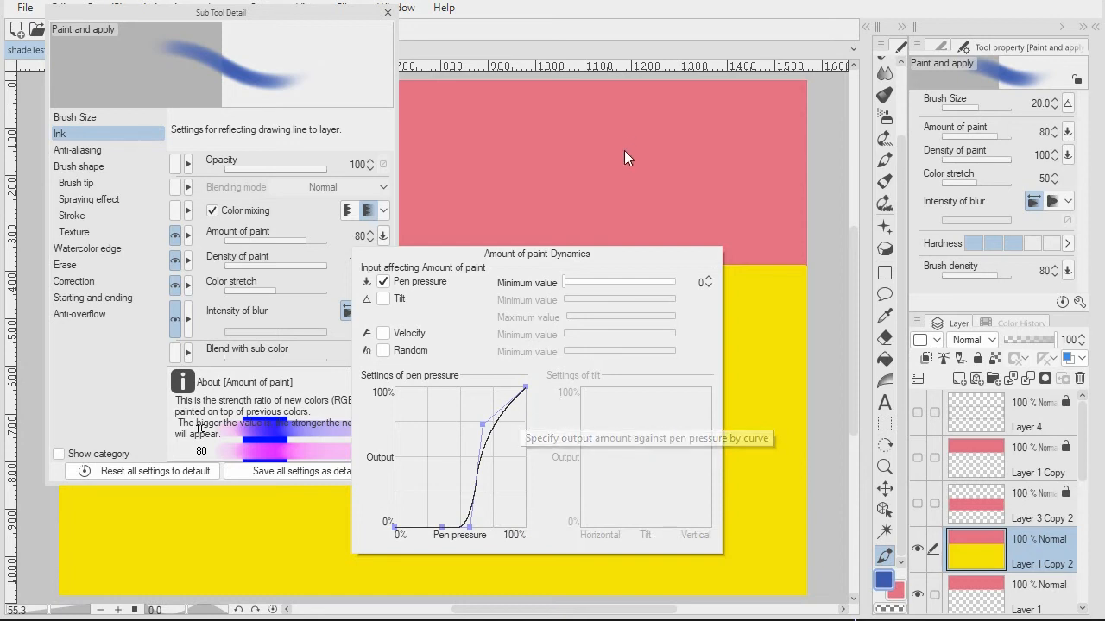
click(578, 171)
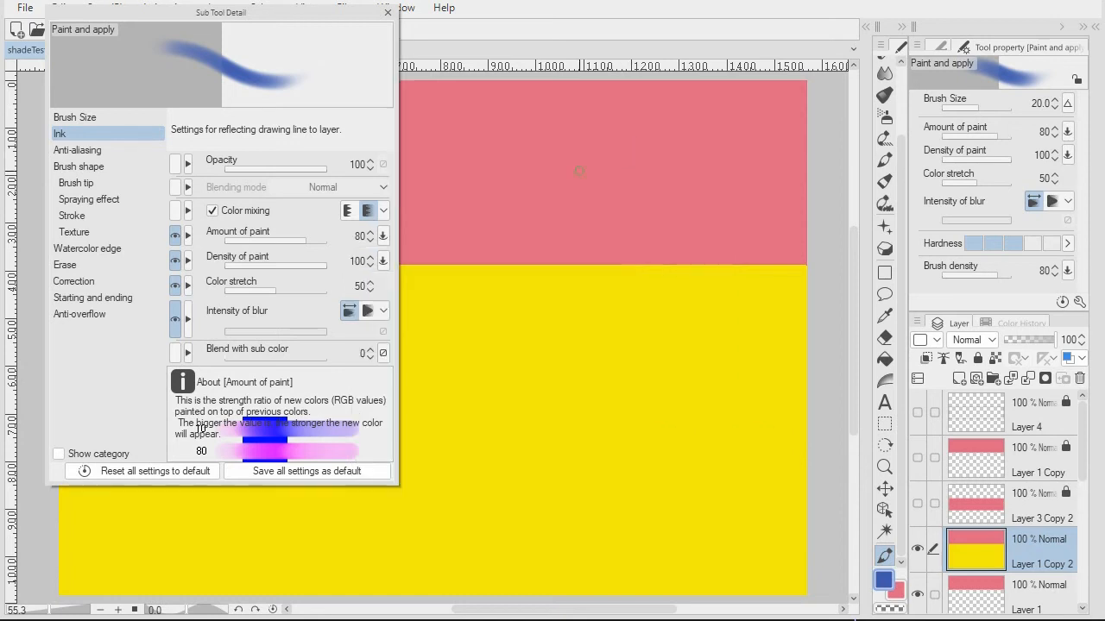
click(383, 260)
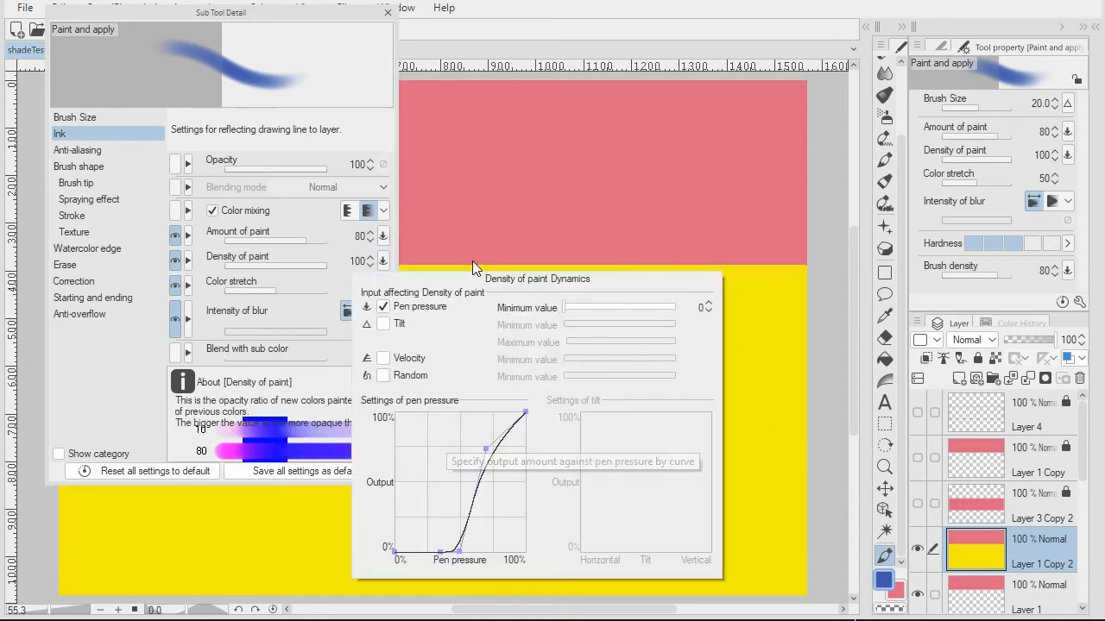
click(411, 237)
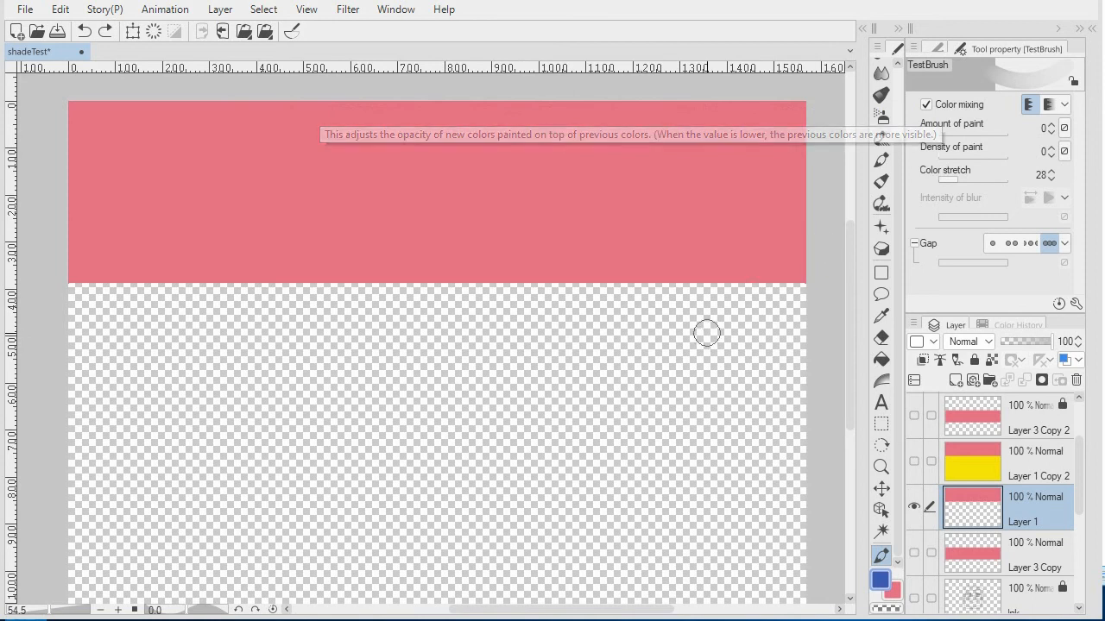
Try three continuous Blend strokes across the pink-transparent border of Layer 1 with a color stretch of 28.
mouse_move(172, 274)
mouse_down()
mouse_move(328, 407)
mouse_move(425, 432)
mouse_up()
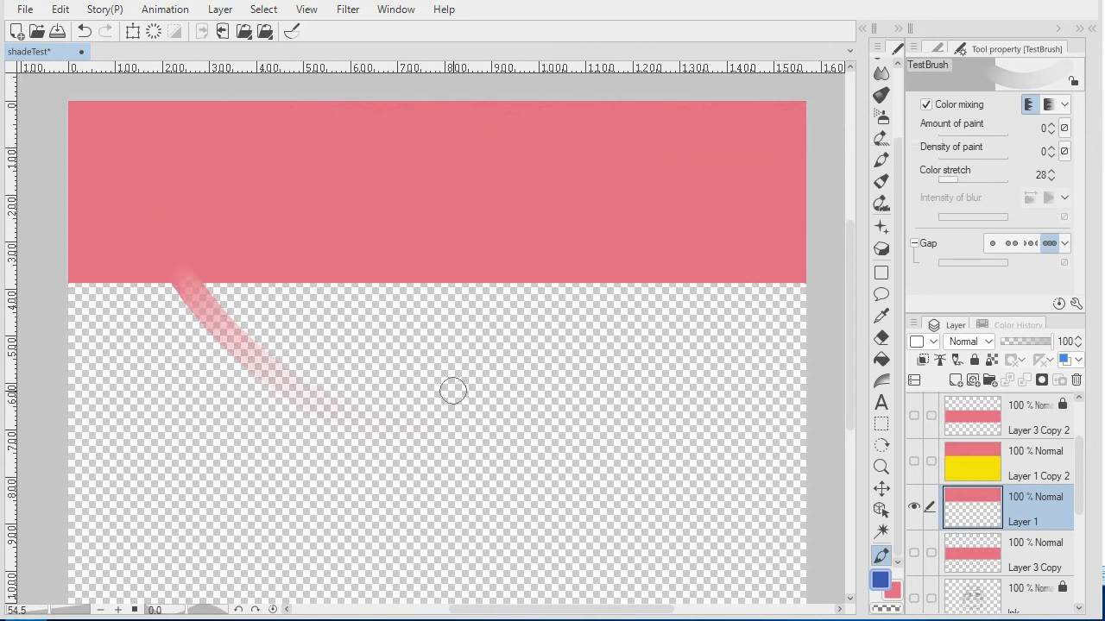
drag(205, 153, 285, 289)
drag(410, 272, 516, 351)
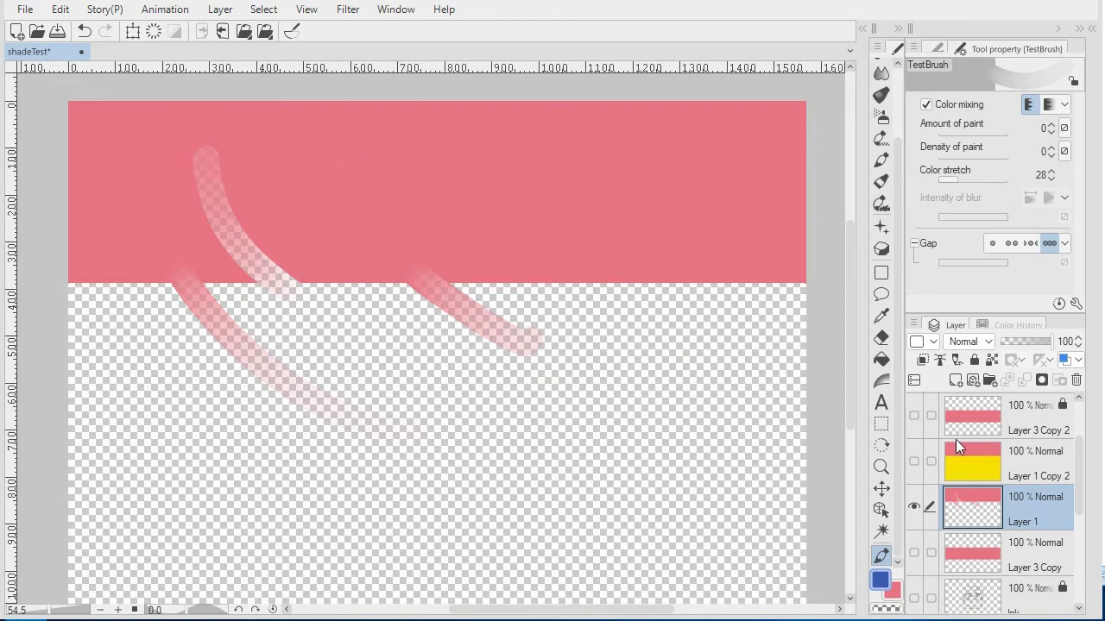
Try three Blend strokes across the pink-yellow border of Layer 1 Copy 2, and undo the test strokes on both layers.
click(914, 461)
click(980, 461)
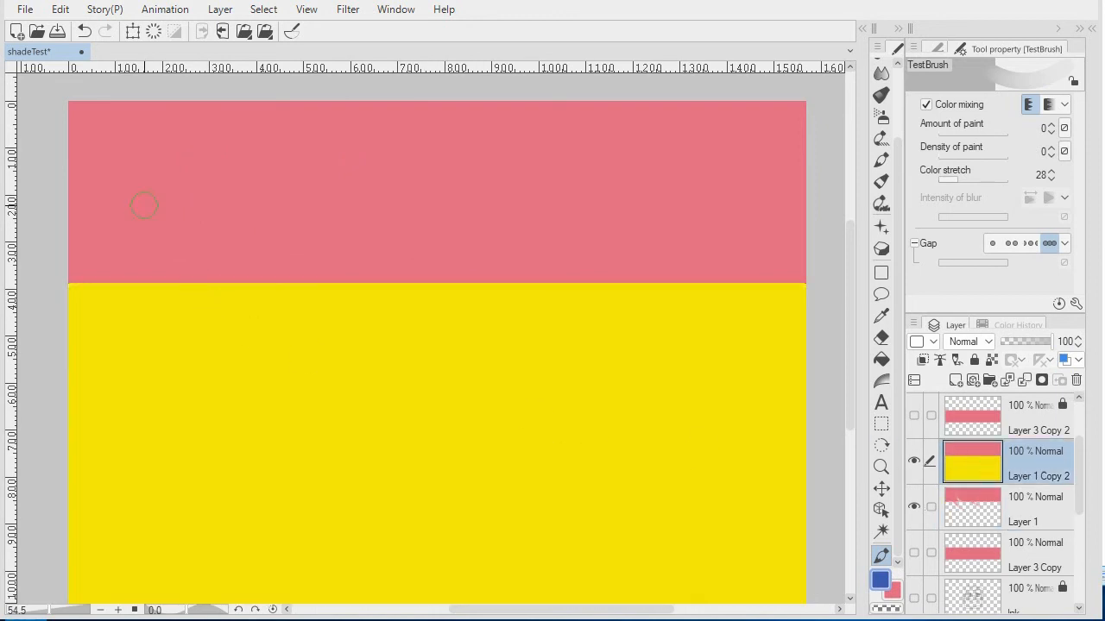
drag(161, 273, 366, 405)
drag(302, 297, 209, 183)
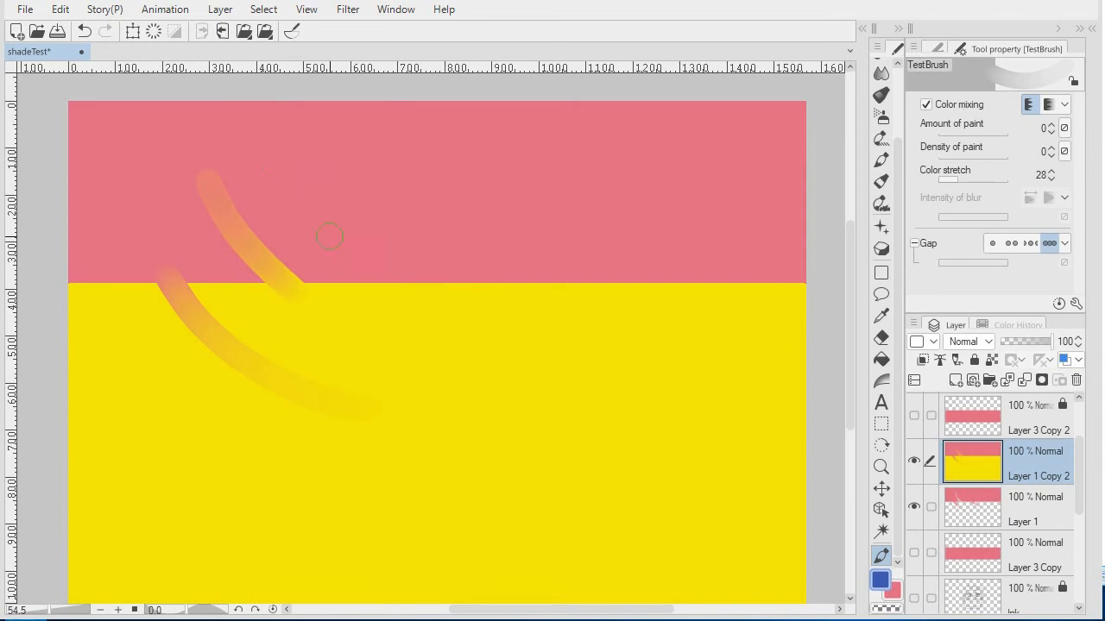
drag(354, 276, 560, 347)
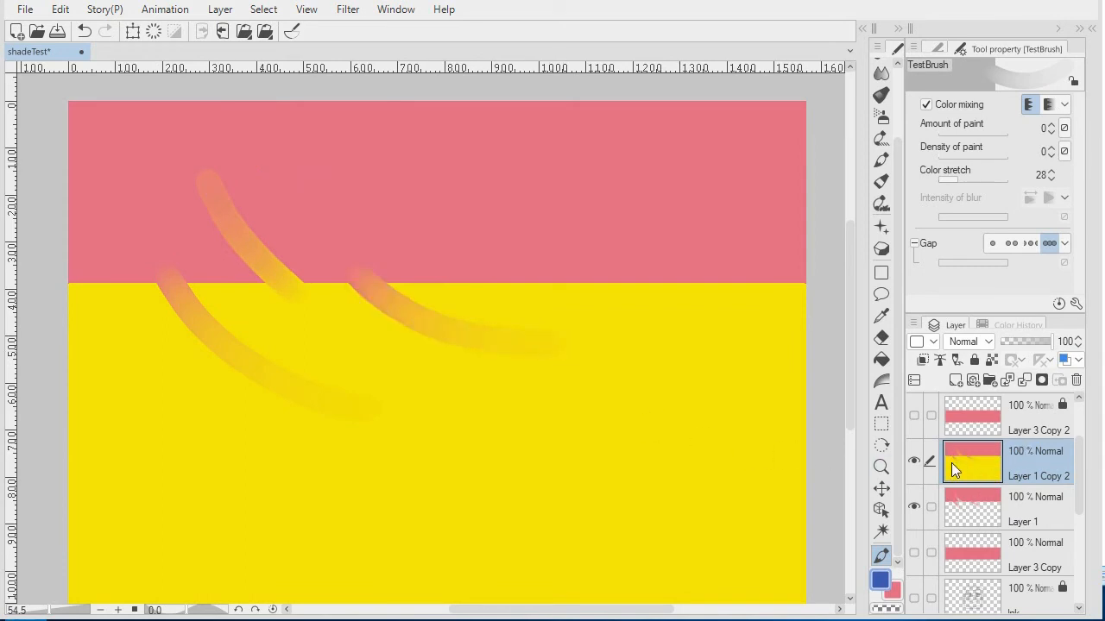
key(ctrl+z)
key(ctrl+z)
key(ctrl+z)
key(ctrl+z)
key(ctrl+z)
key(ctrl+z)
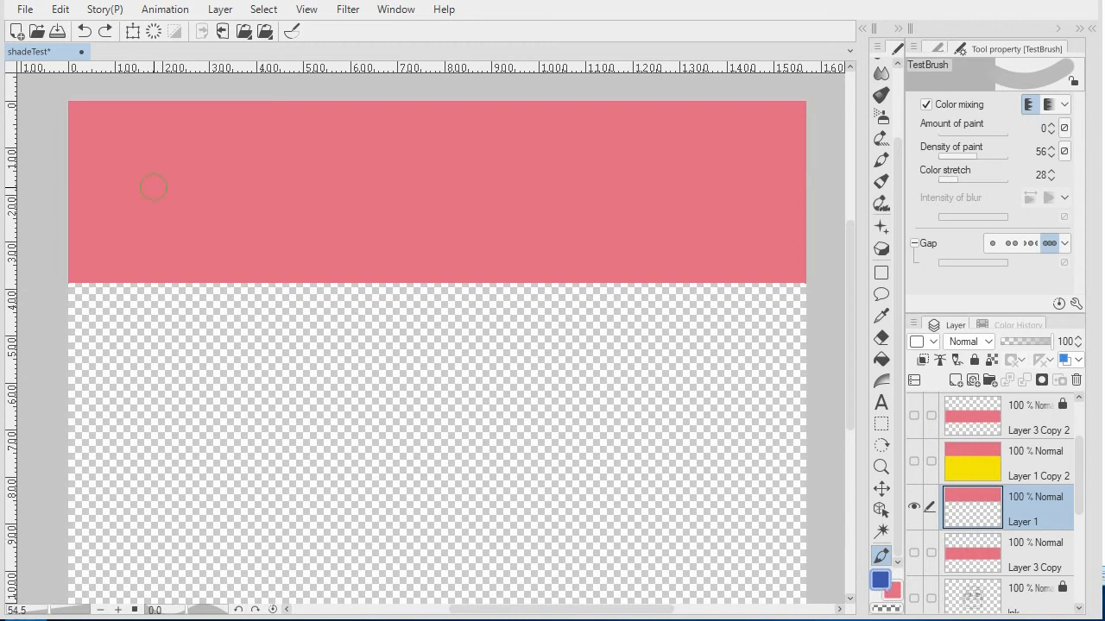
Try two long strokes from the pink into Layer 1's transparent area with a density of paint of 56, and undo them.
mouse_move(142, 180)
mouse_down()
mouse_move(187, 344)
mouse_move(277, 425)
mouse_move(416, 484)
mouse_move(607, 489)
mouse_up()
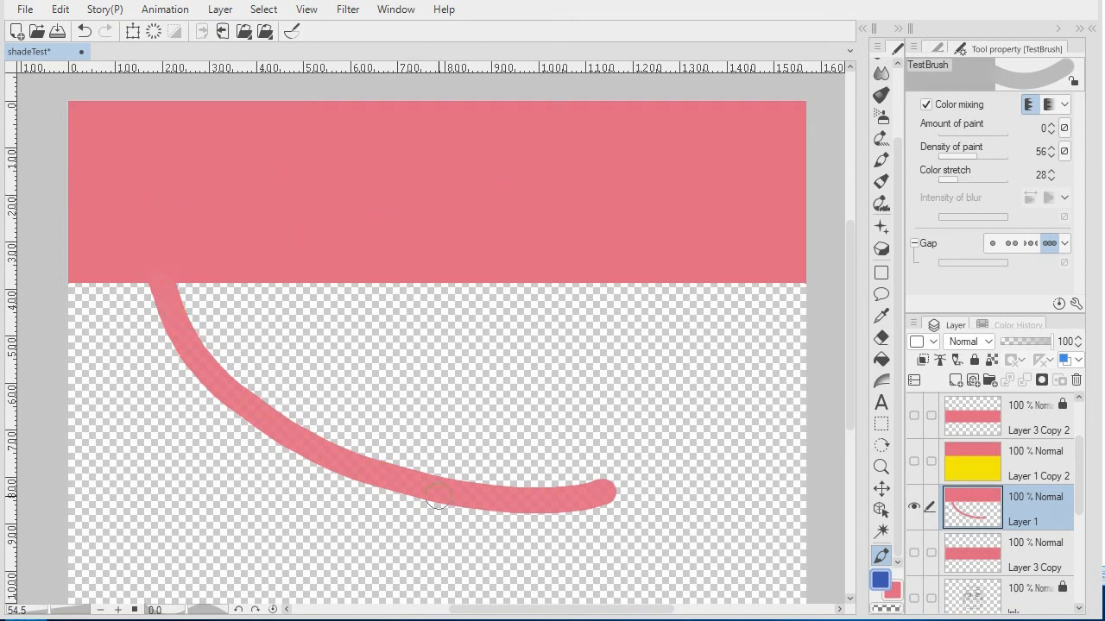
mouse_move(202, 202)
mouse_down()
mouse_move(223, 290)
mouse_move(360, 386)
mouse_move(569, 367)
mouse_move(692, 407)
mouse_move(718, 519)
mouse_move(738, 532)
mouse_move(544, 550)
mouse_move(216, 550)
mouse_move(137, 401)
mouse_move(170, 471)
mouse_move(314, 528)
mouse_move(624, 543)
mouse_move(637, 437)
mouse_move(425, 424)
mouse_move(577, 370)
mouse_move(732, 352)
mouse_up()
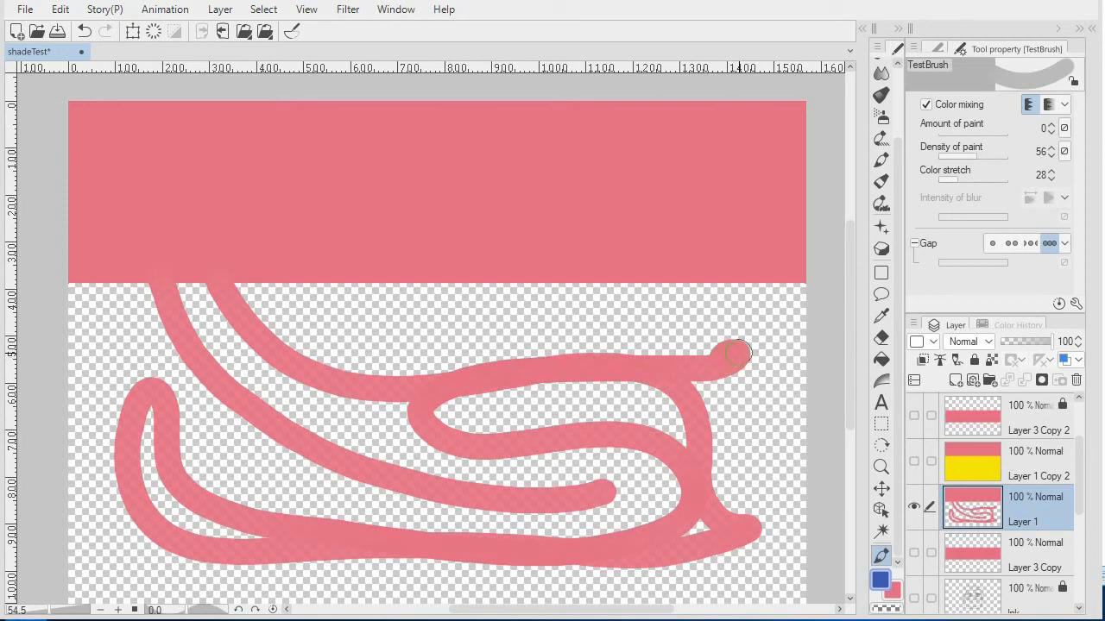
key(ctrl+z)
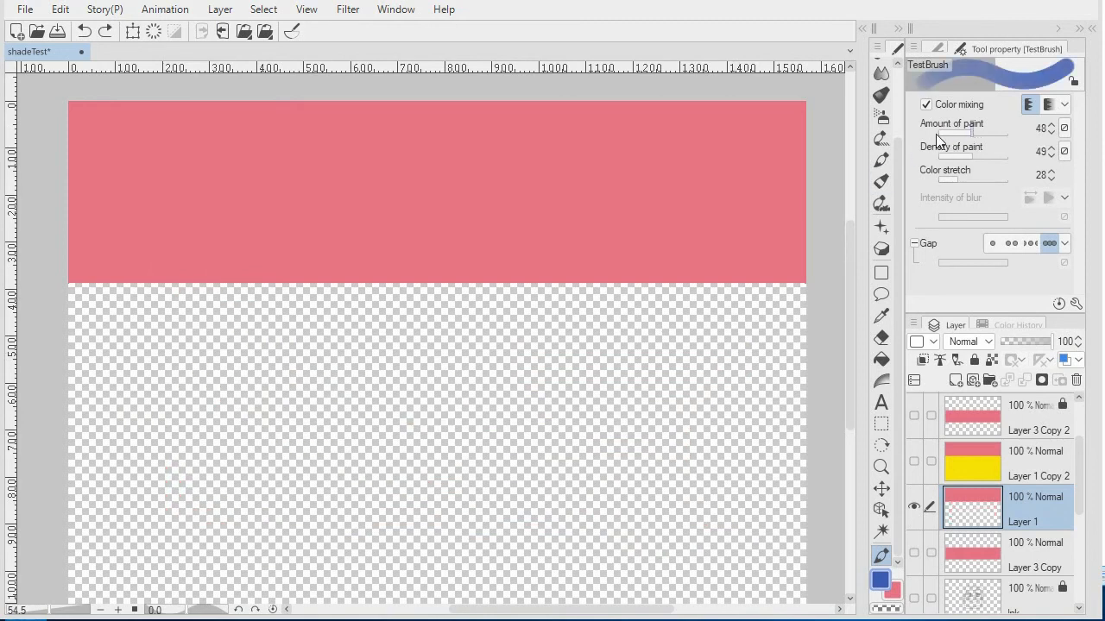
Compare continuous strokes with dotted ones at a gap of 124.0 on Layer 1, using amount of paint 48 and density of paint 49.
mouse_move(134, 149)
mouse_down()
mouse_move(144, 233)
mouse_move(190, 343)
mouse_move(280, 420)
mouse_move(396, 459)
mouse_move(536, 457)
mouse_up()
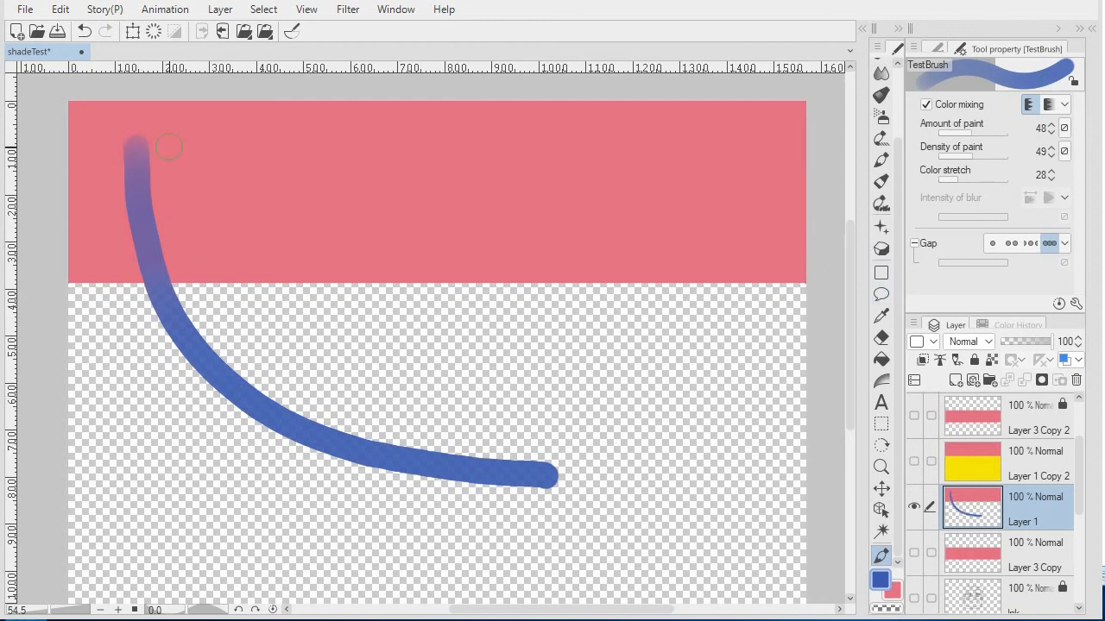
click(1011, 243)
drag(231, 156, 483, 174)
click(993, 243)
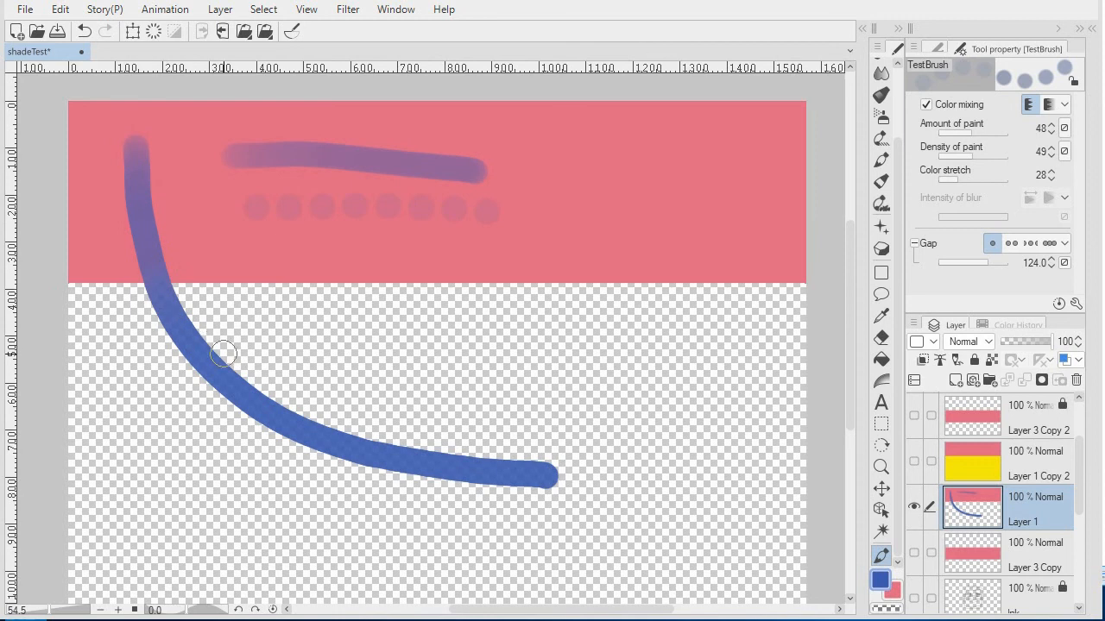
Undo the gap comparison strokes on Layer 1 and set the amount of paint to 19.
key(ctrl+z)
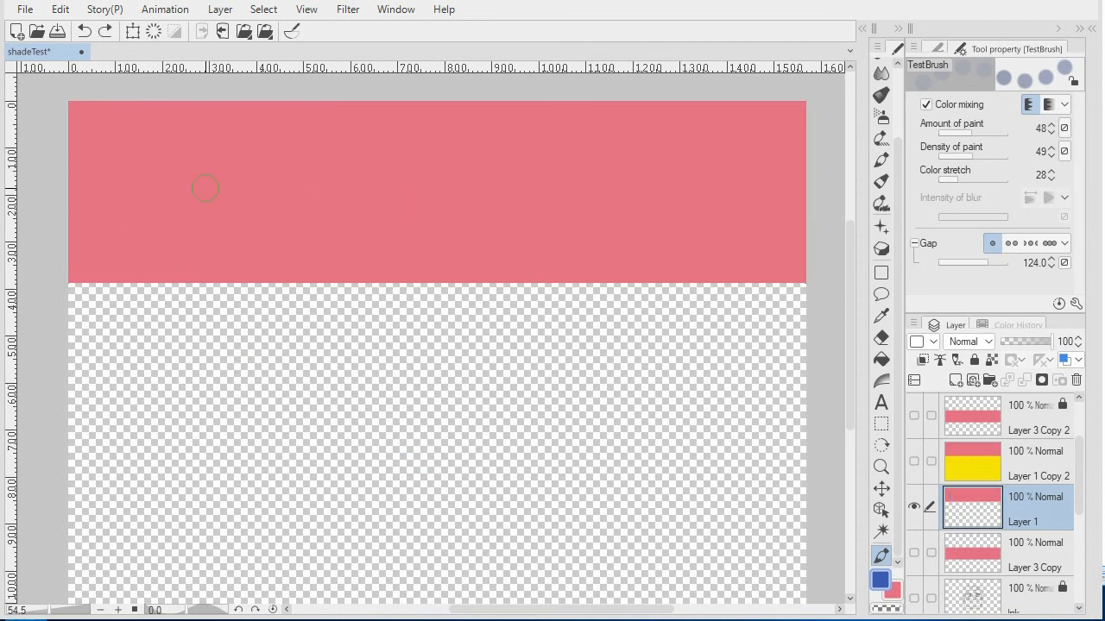
drag(971, 133, 950, 147)
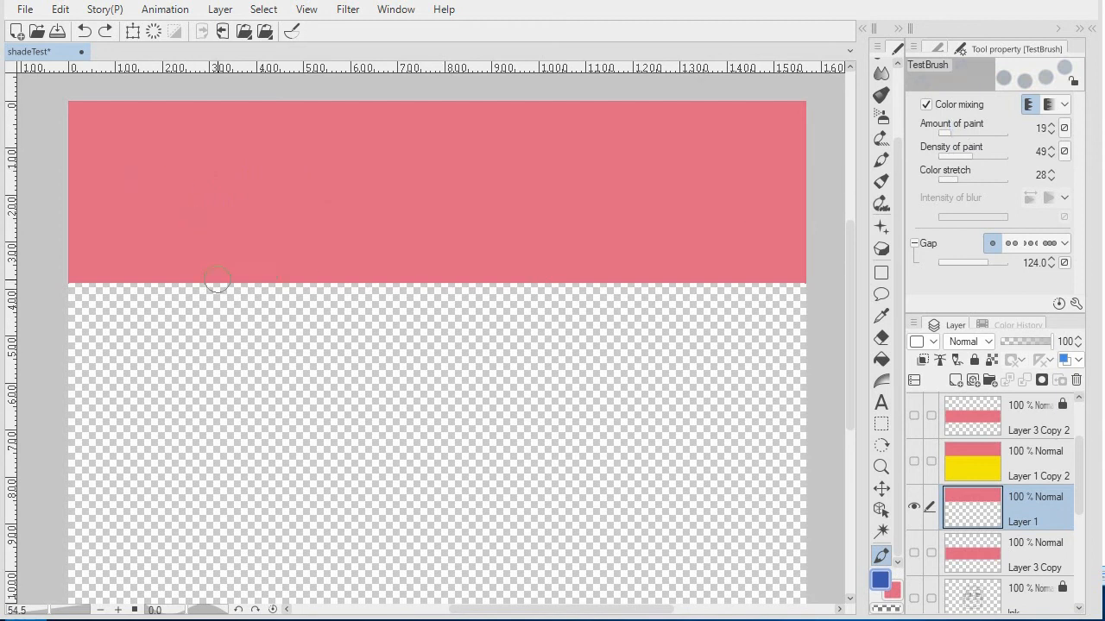
Compare diagonal strokes from the pink into Layer 1's transparent area, starting at amount of paint 19 and raising it before each further stroke.
drag(221, 297, 247, 357)
drag(948, 134, 965, 134)
mouse_move(183, 141)
mouse_down()
mouse_move(303, 316)
mouse_move(400, 374)
mouse_up()
click(974, 133)
drag(974, 133, 972, 133)
mouse_move(288, 153)
mouse_down()
mouse_move(401, 301)
mouse_move(521, 372)
mouse_up()
click(980, 134)
mouse_move(411, 138)
mouse_down()
mouse_move(435, 200)
mouse_move(575, 310)
mouse_move(628, 334)
mouse_up()
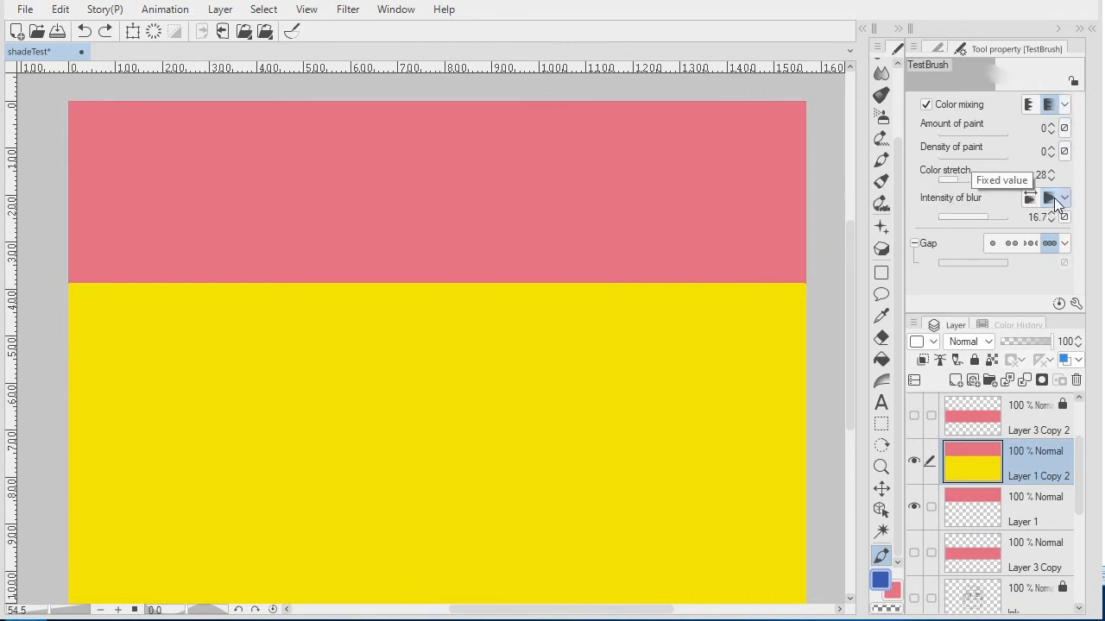
Blur two stretches of the pink-yellow border on Layer 1 Copy 2, using fixed blur intensities of 0.2 and 2.7.
drag(773, 281, 518, 286)
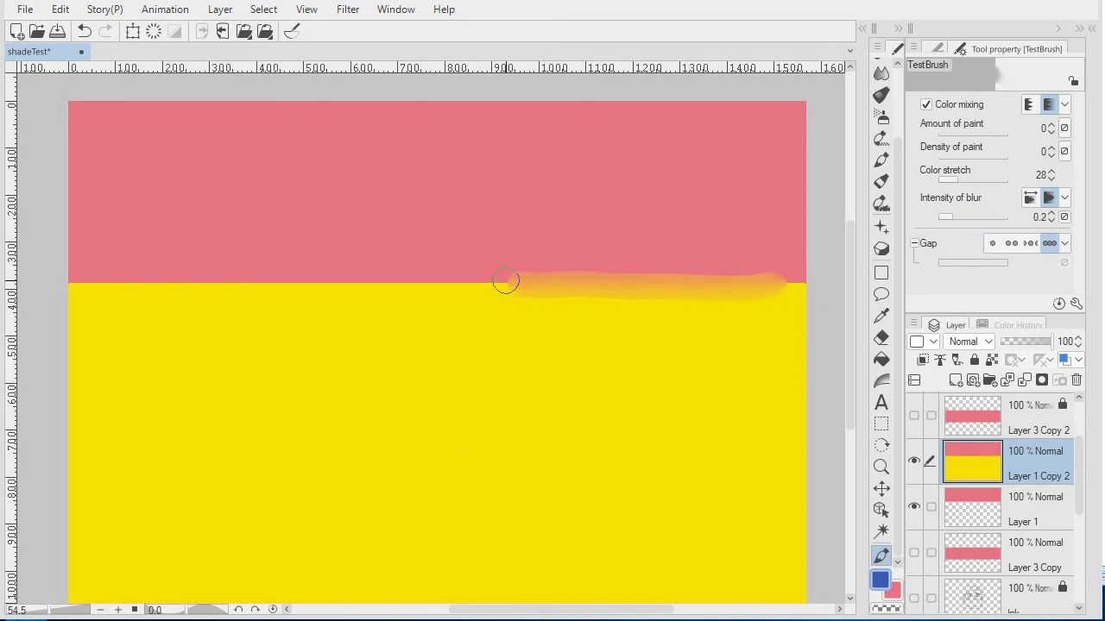
drag(945, 217, 972, 214)
drag(452, 277, 255, 290)
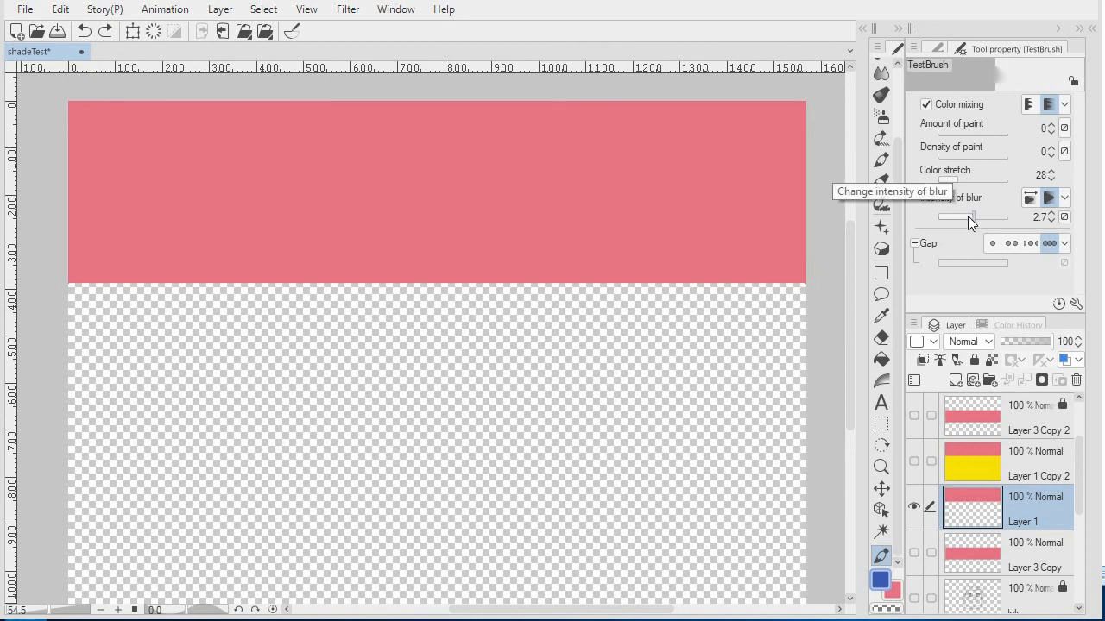
Blur the pink's transparent edge on Layer 1 at blur intensities of 2.7 and 31.9, and undo both strokes.
mouse_move(752, 294)
mouse_down()
mouse_move(797, 282)
mouse_move(573, 288)
mouse_up()
drag(974, 216, 992, 217)
drag(585, 285, 341, 281)
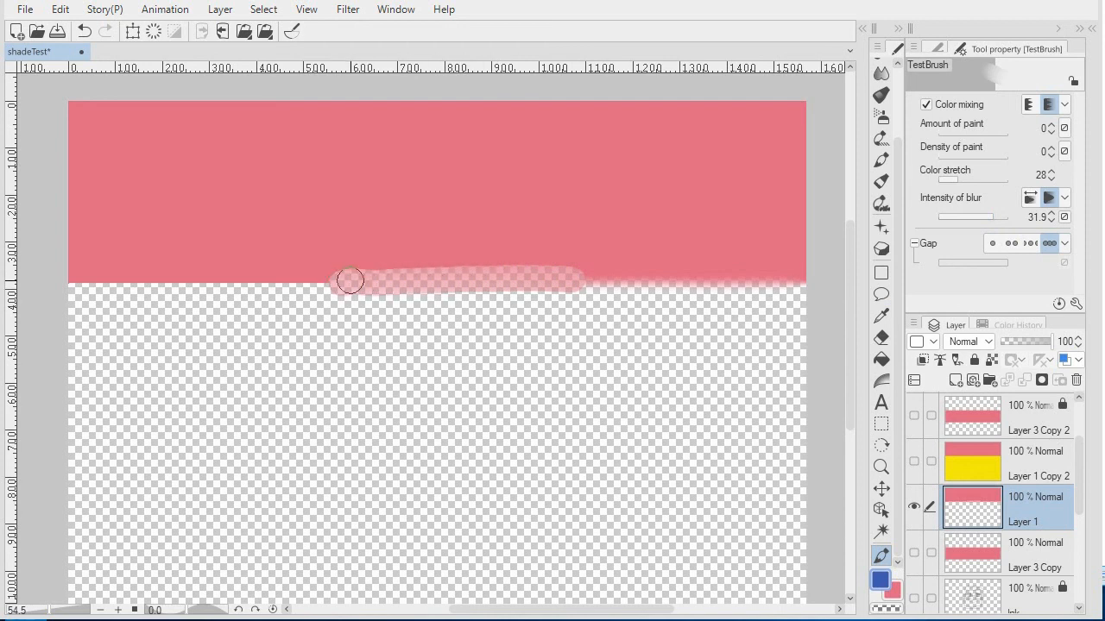
key(ctrl+z)
key(ctrl+z)
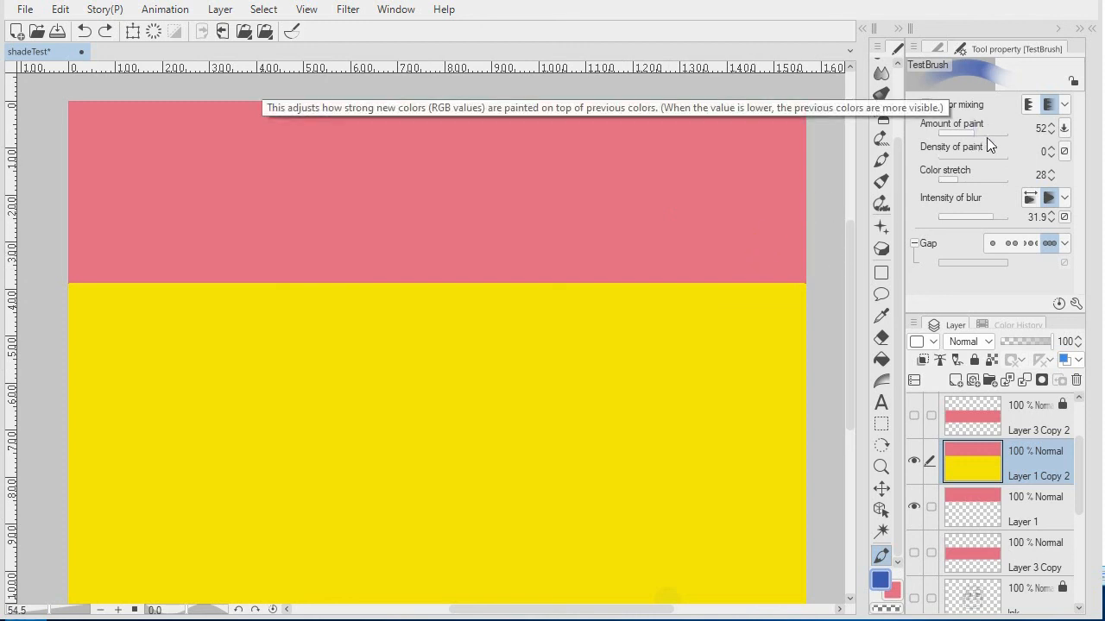
Check the pen pressure dynamics for amount of paint, and test pressure-varied strokes on Layer 1 Copy 2 with amount of paint 52.
click(1063, 128)
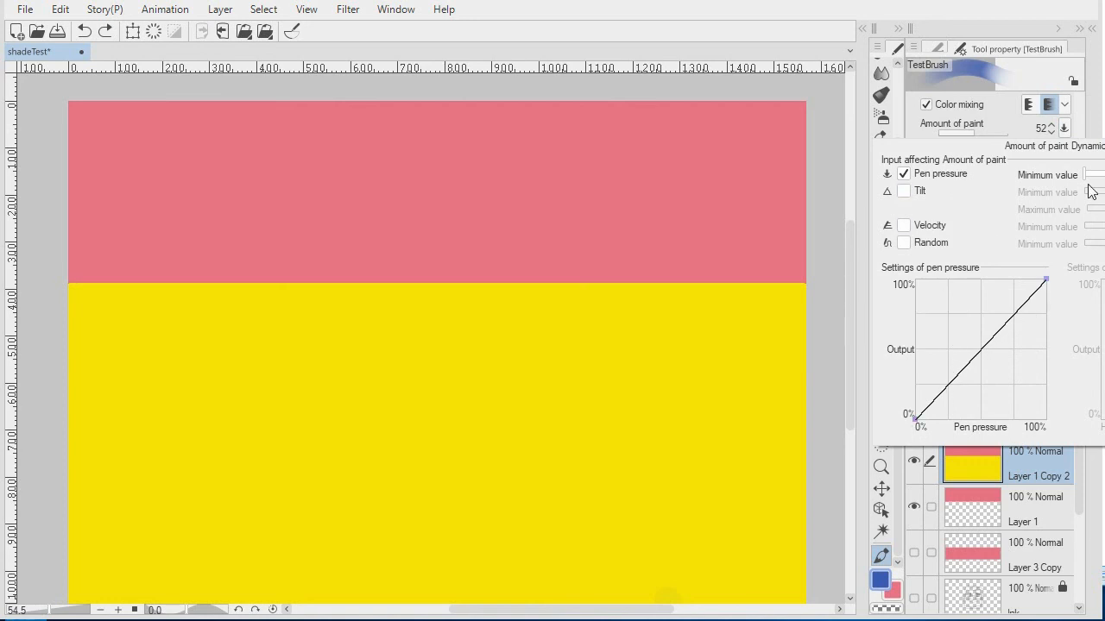
click(722, 297)
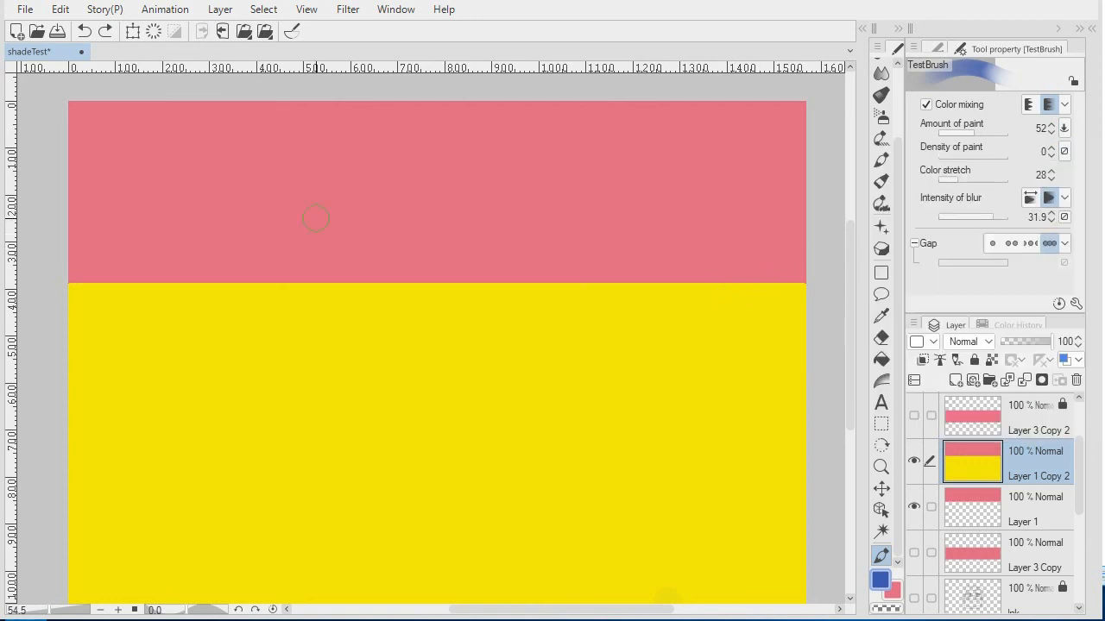
mouse_move(284, 170)
mouse_down()
mouse_move(310, 177)
mouse_move(364, 157)
mouse_move(387, 160)
mouse_move(381, 196)
mouse_move(499, 184)
mouse_move(503, 210)
mouse_move(536, 205)
mouse_move(538, 224)
mouse_move(601, 234)
mouse_move(649, 218)
mouse_up()
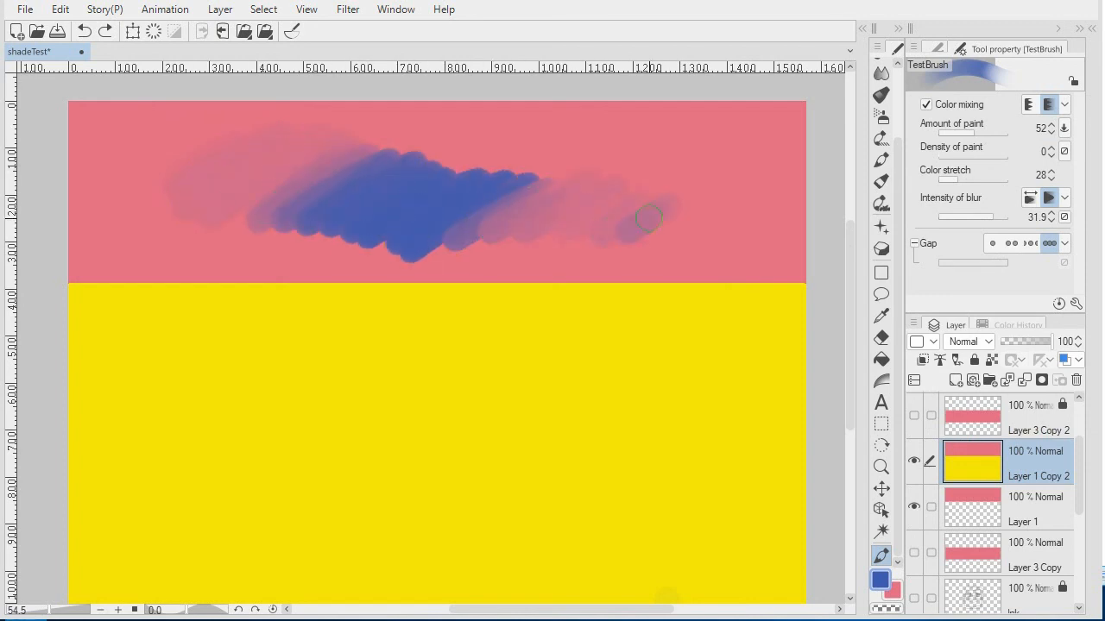
mouse_move(558, 217)
mouse_down()
mouse_move(475, 207)
mouse_move(396, 153)
mouse_move(436, 257)
mouse_move(468, 230)
mouse_move(330, 311)
mouse_move(306, 282)
mouse_move(663, 281)
mouse_move(143, 278)
mouse_up()
mouse_move(351, 293)
mouse_down()
mouse_move(256, 396)
mouse_move(329, 439)
mouse_move(361, 442)
mouse_move(409, 508)
mouse_move(452, 507)
mouse_move(567, 442)
mouse_move(597, 464)
mouse_up()
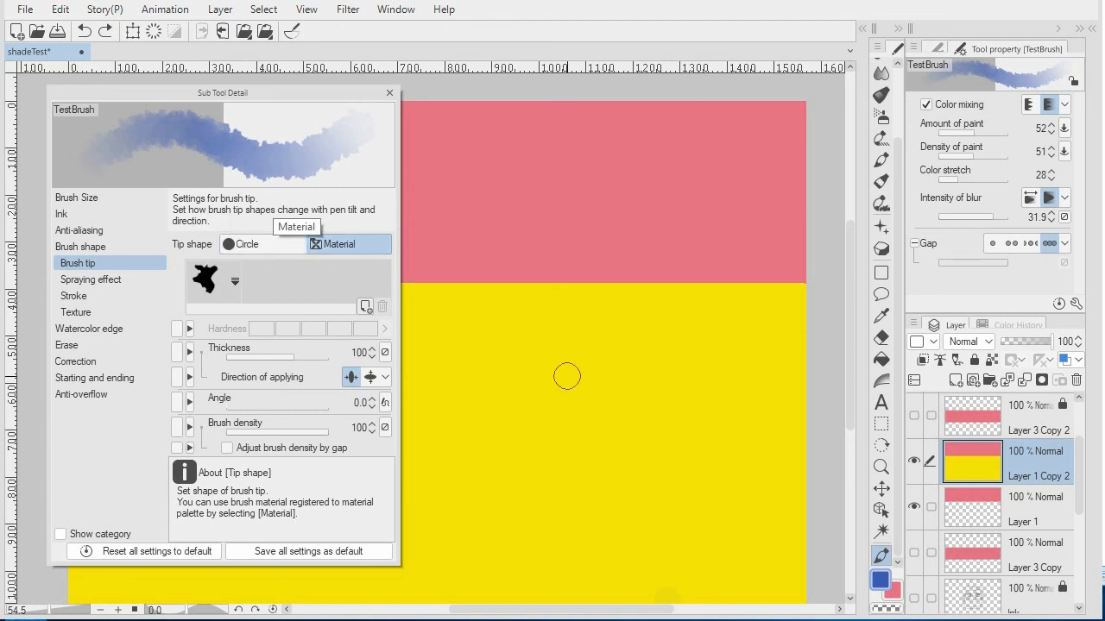
Paint zigzag test strokes across Layer 1 Copy 2's pink and yellow areas with the material brush tip, amount of paint 52 and density 51.
mouse_move(968, 159)
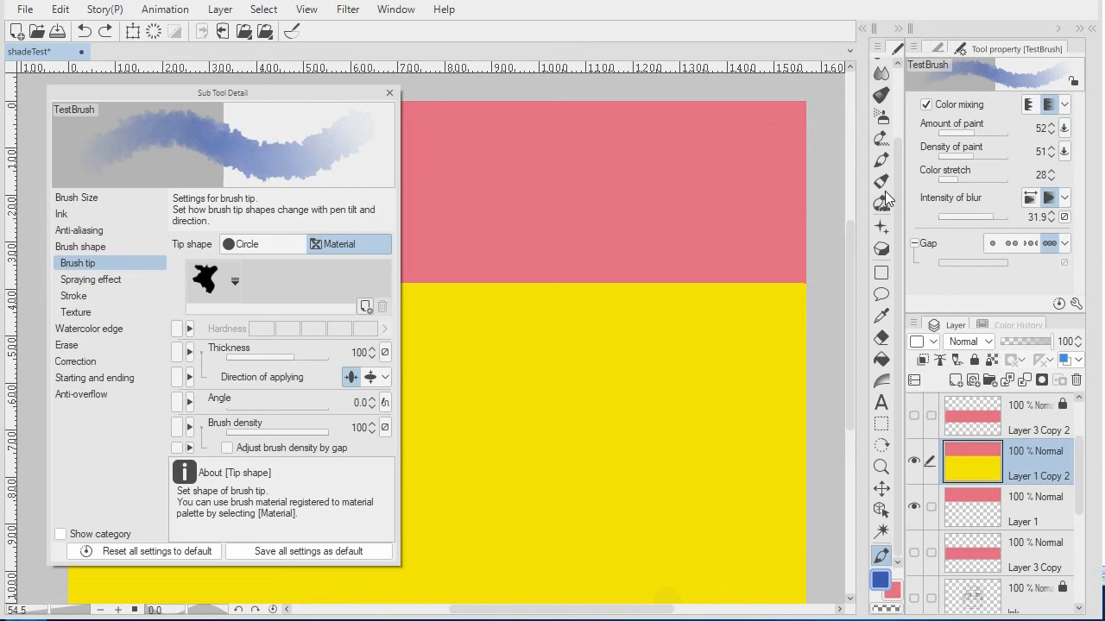
mouse_move(508, 255)
mouse_down()
mouse_move(615, 235)
mouse_move(592, 473)
mouse_move(681, 417)
mouse_move(686, 348)
mouse_move(662, 338)
mouse_move(659, 304)
mouse_move(715, 229)
mouse_move(695, 167)
mouse_up()
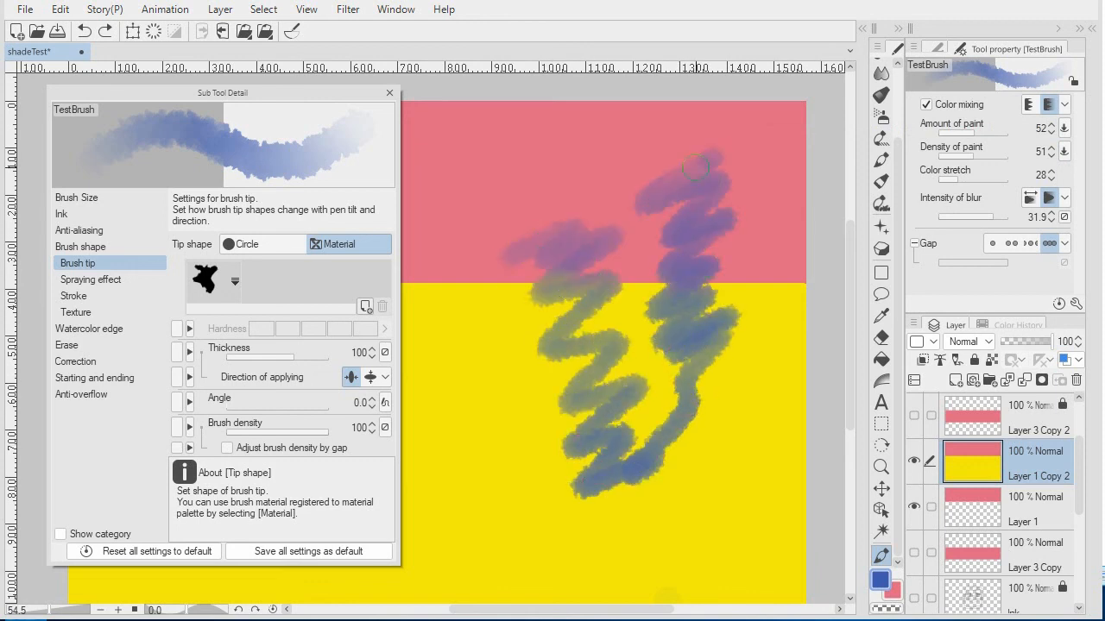
drag(553, 353, 520, 404)
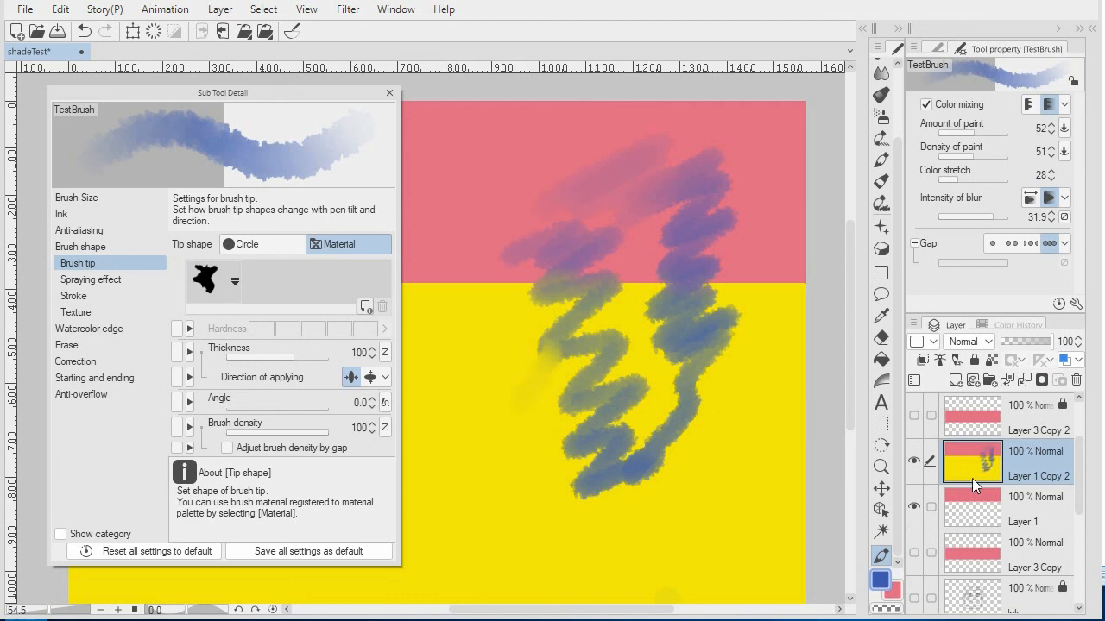
Hide Layer 1 Copy 2 and paint a zigzag material-tip stroke across the pink and transparent areas of Layer 1.
click(913, 461)
click(1027, 510)
mouse_move(576, 243)
mouse_down()
mouse_move(573, 271)
mouse_move(513, 361)
mouse_move(539, 401)
mouse_move(657, 401)
mouse_move(687, 365)
mouse_move(672, 321)
mouse_move(710, 270)
mouse_move(726, 199)
mouse_move(661, 239)
mouse_move(681, 263)
mouse_move(724, 226)
mouse_up()
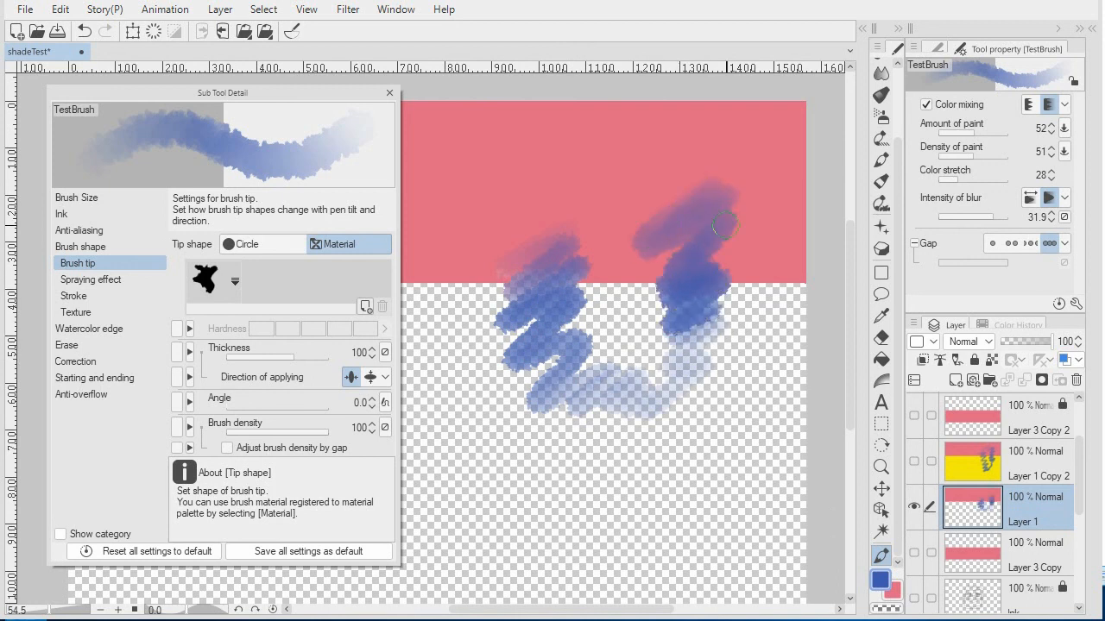